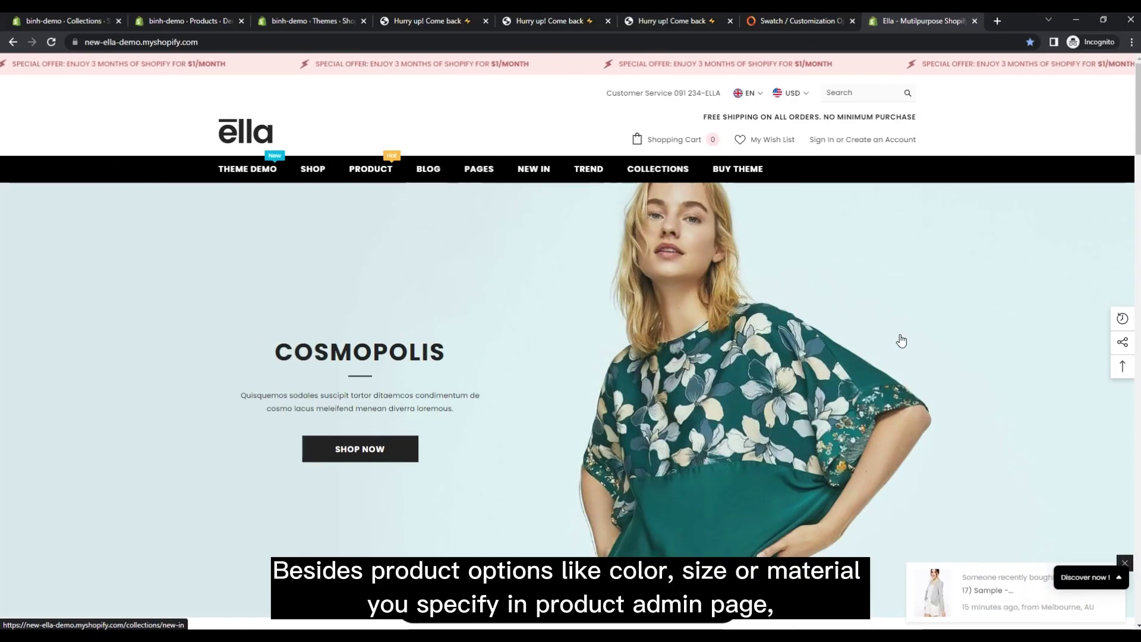
- Open the Ella demo's Custom Options sample product (Product 10) in a new tab
mouse_move(365, 172)
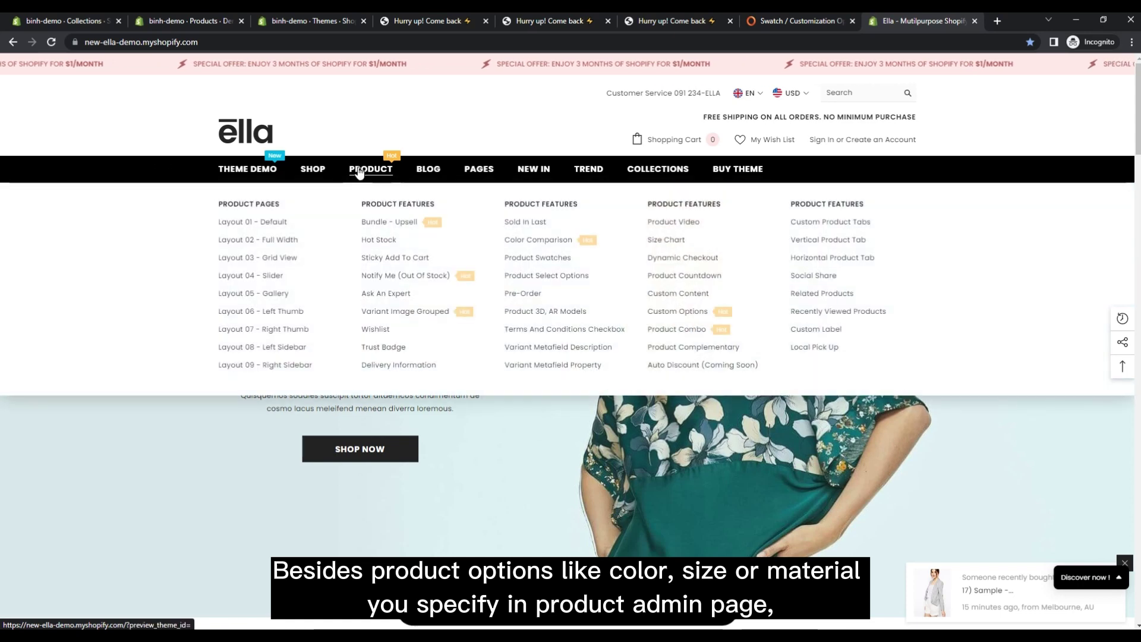
middle_click(671, 315)
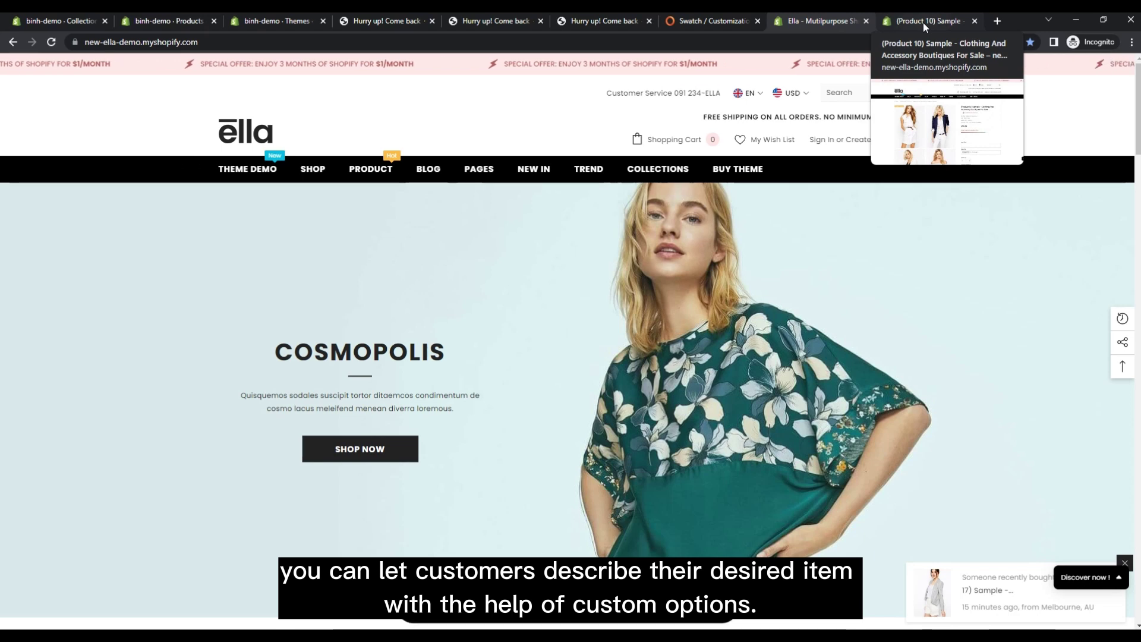
- Enter 'Test' as Input Text on Product 10, attach a JPG image, and add it to the cart
click(922, 23)
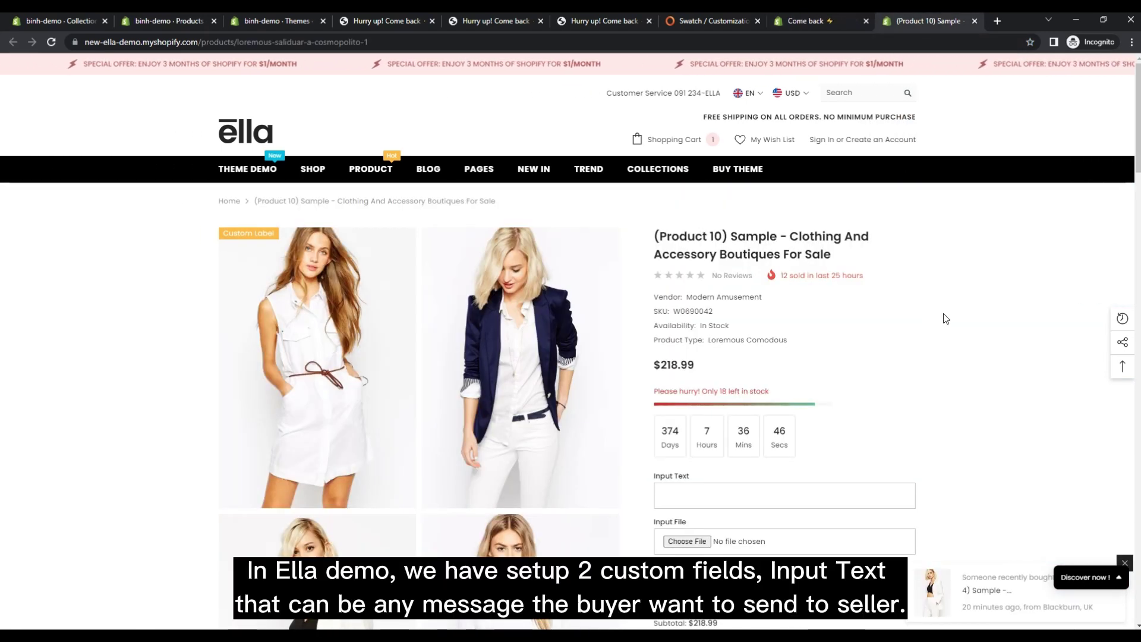
scroll(940, 319, down, 2)
scroll(945, 319, down, 1)
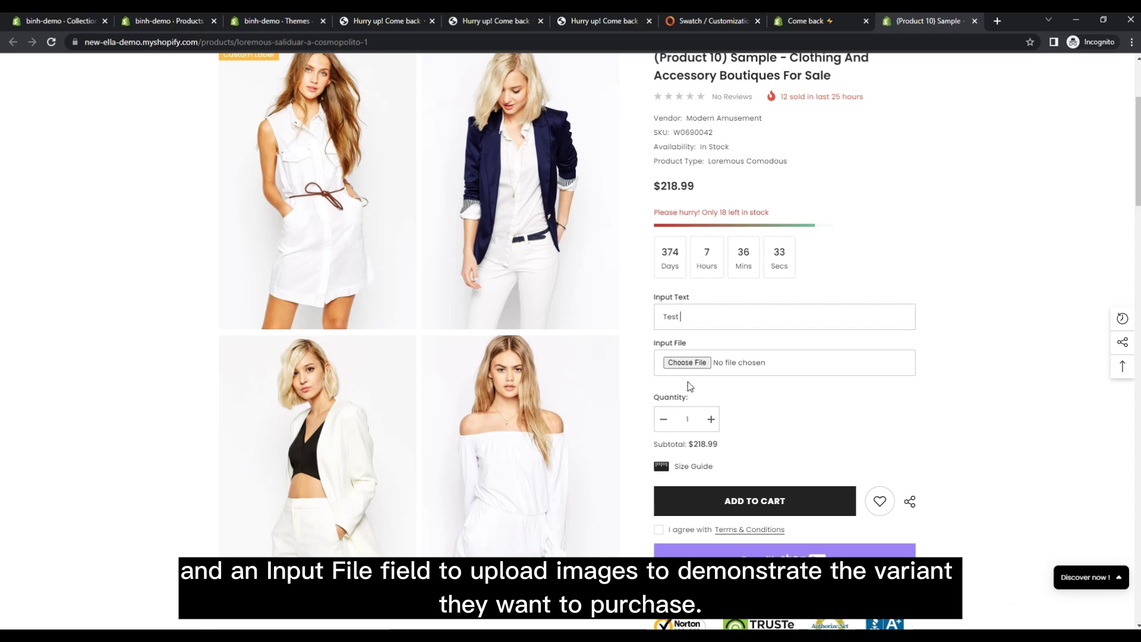
click(689, 363)
double_click(387, 242)
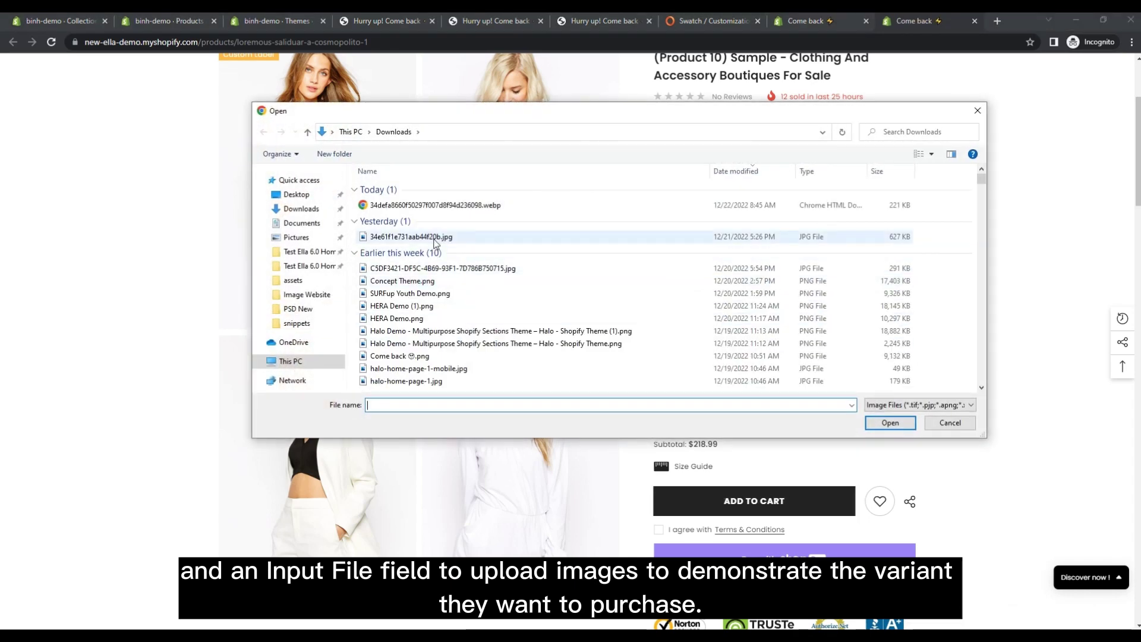
scroll(881, 435, down, 2)
click(832, 382)
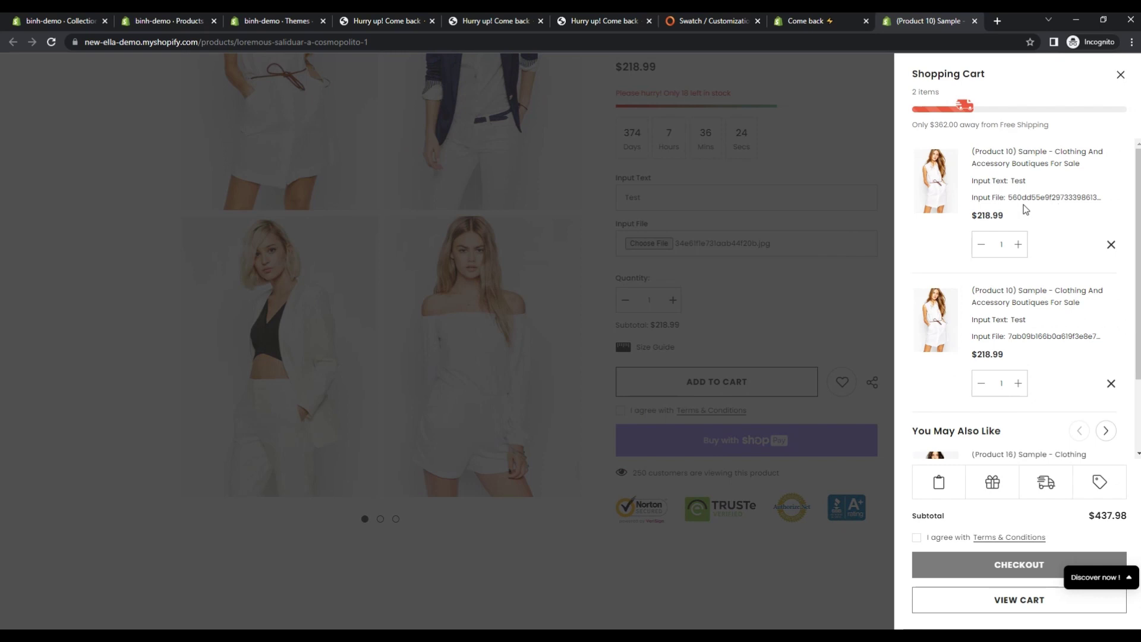
- Remove the duplicate Product 10 item and view the cart with the single $218.99 line
click(1111, 384)
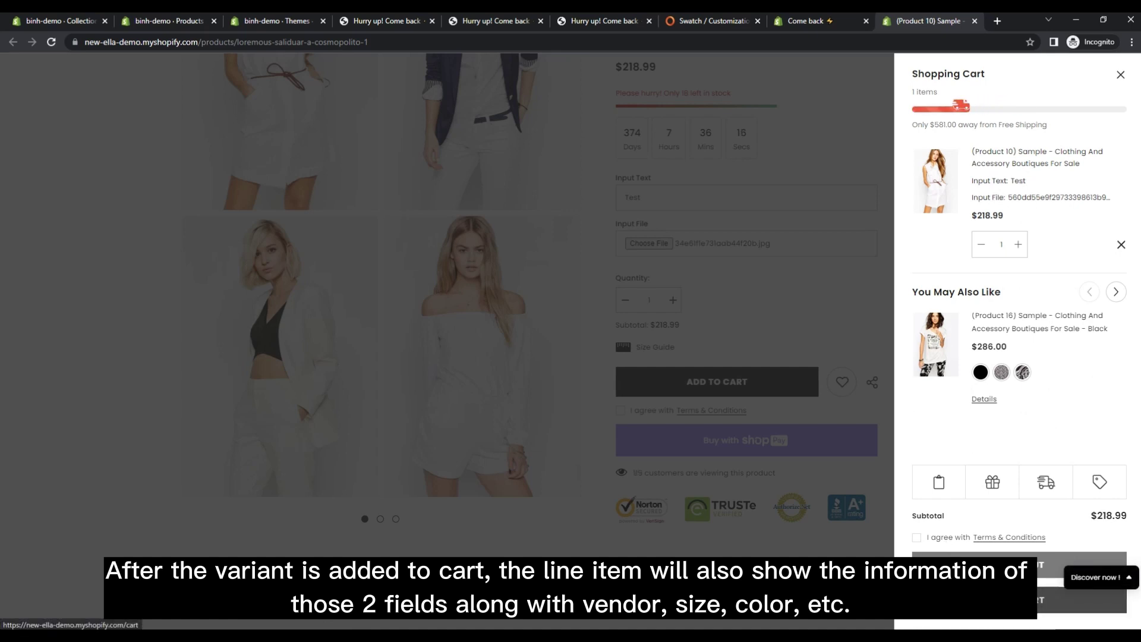
click(944, 178)
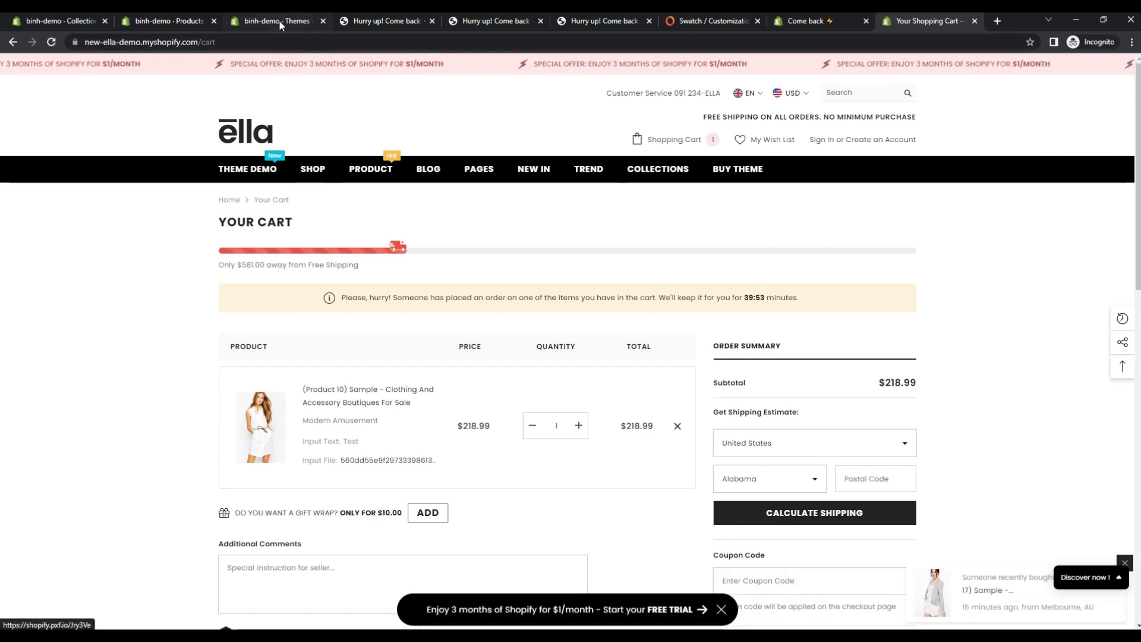
- Open the current Ella-6.4.1-theme-source theme in the Shopify theme editor
click(248, 19)
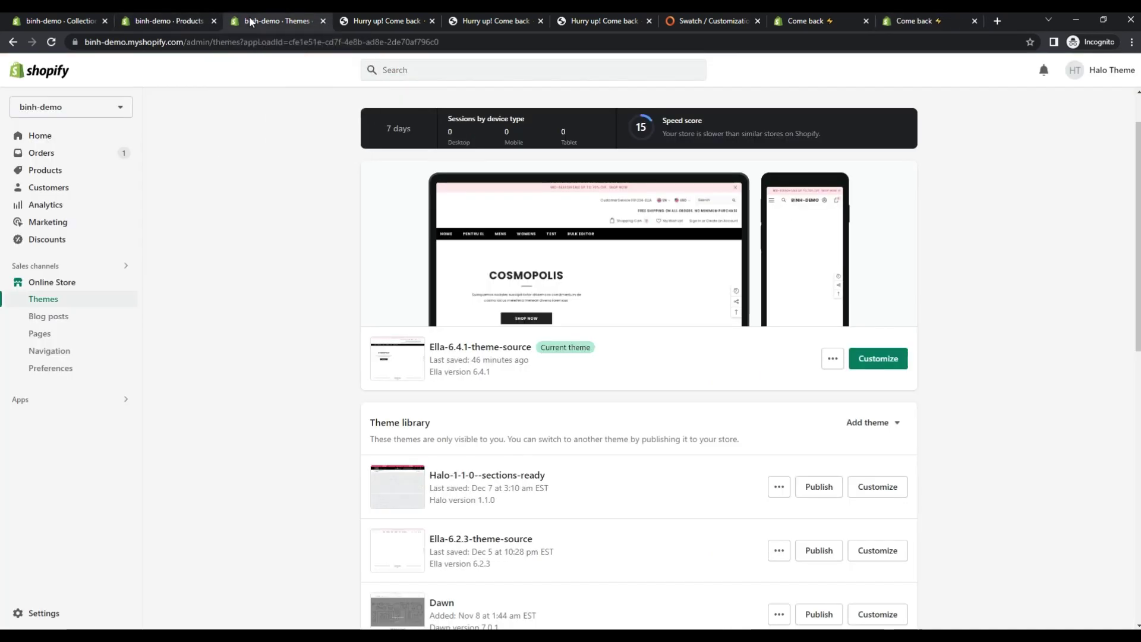
click(883, 363)
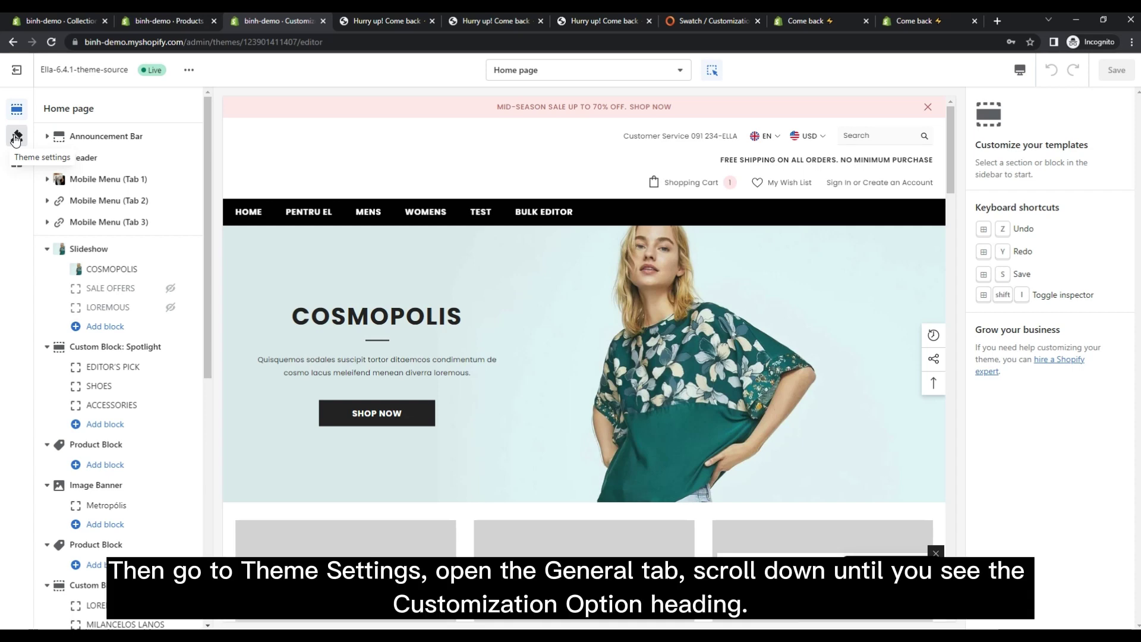
- Enable Show Customization Option, rename the options 'Input Text Name' and 'Input File Name', and save
click(16, 137)
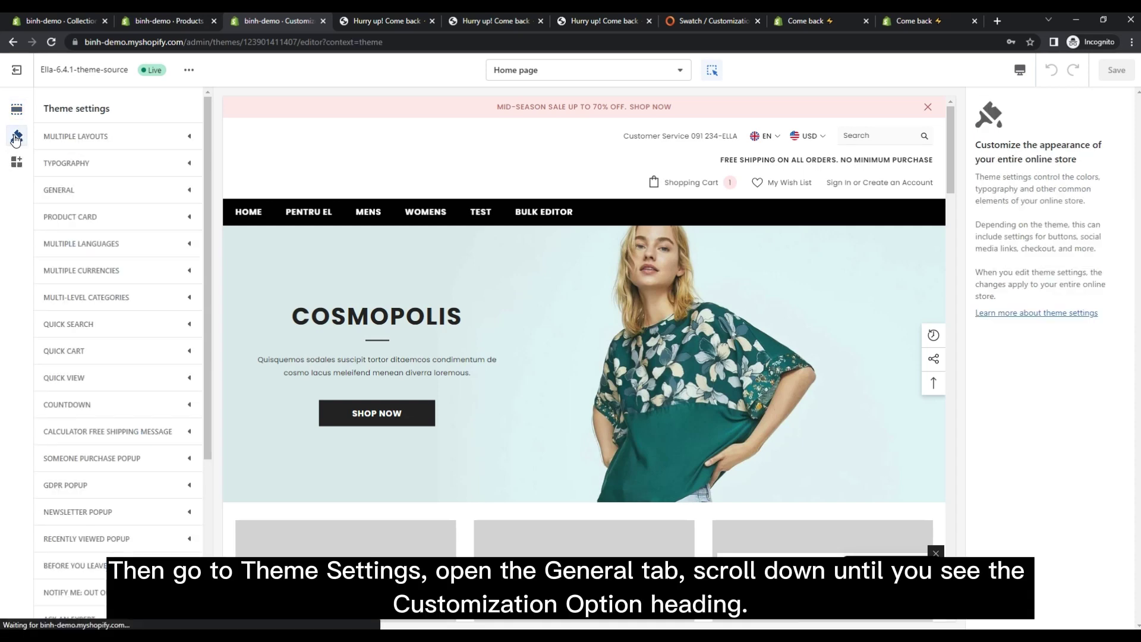
click(185, 191)
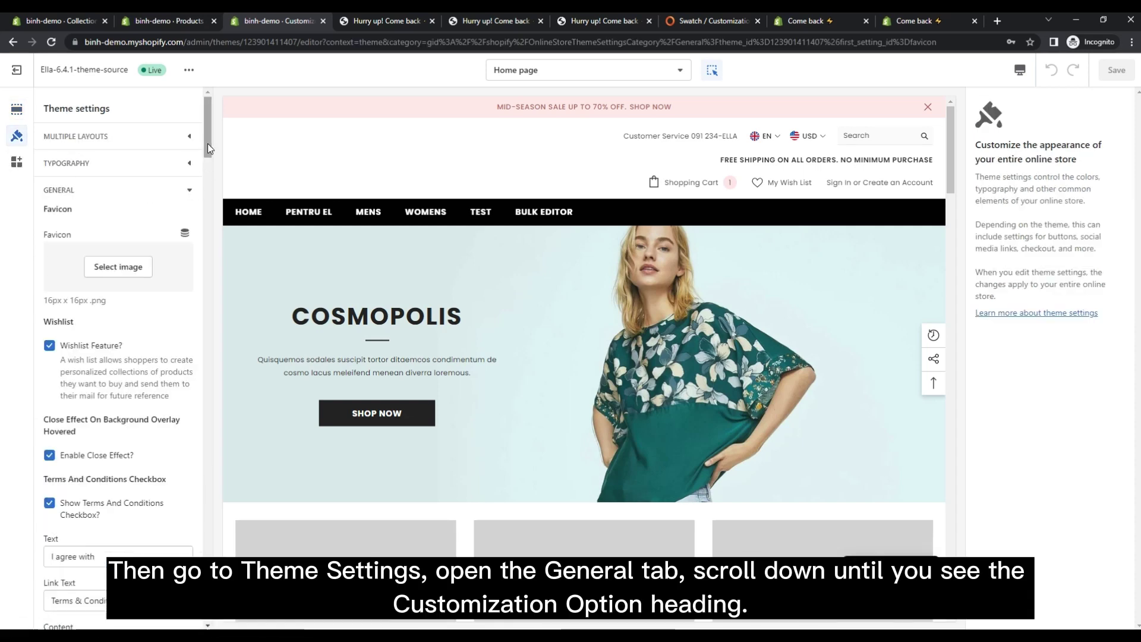
drag(208, 144, 200, 262)
click(90, 274)
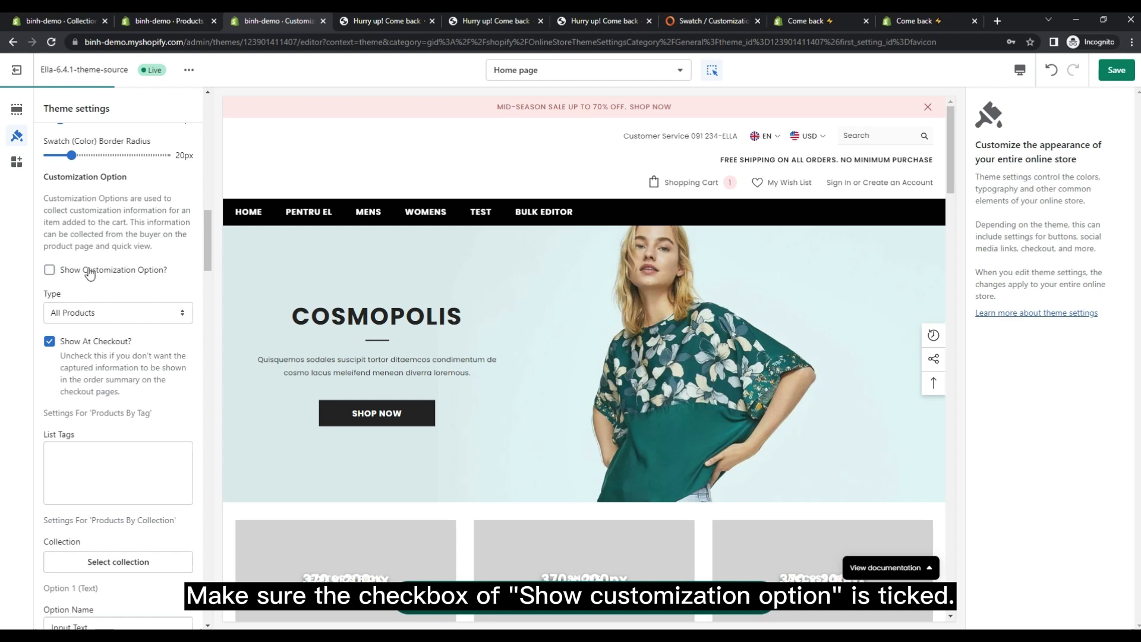
click(89, 272)
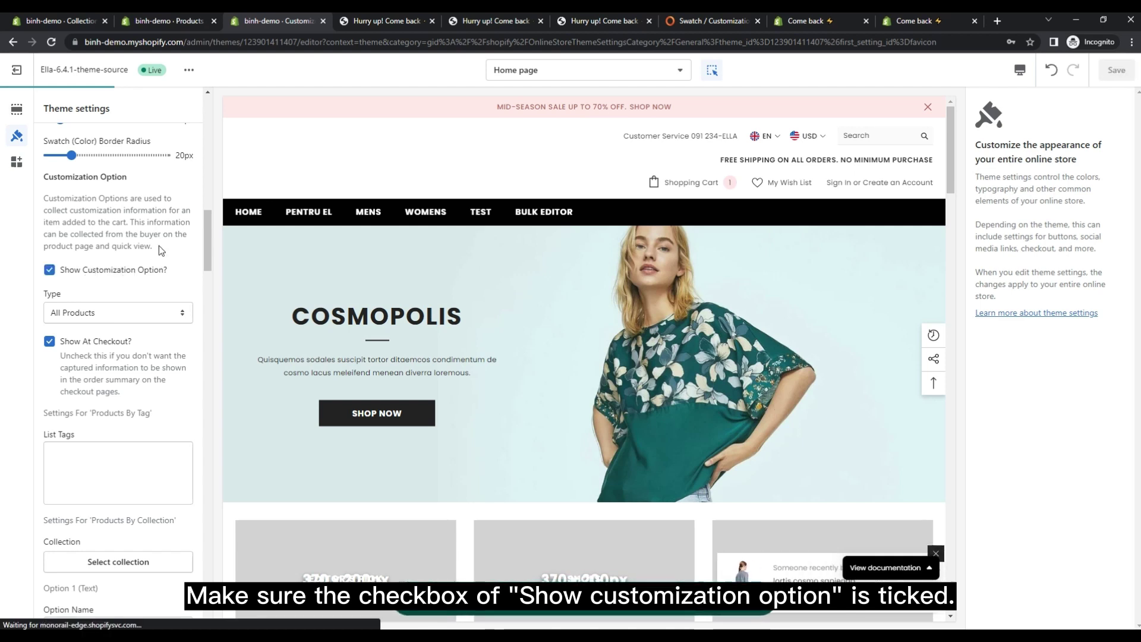
drag(208, 251, 200, 277)
click(170, 386)
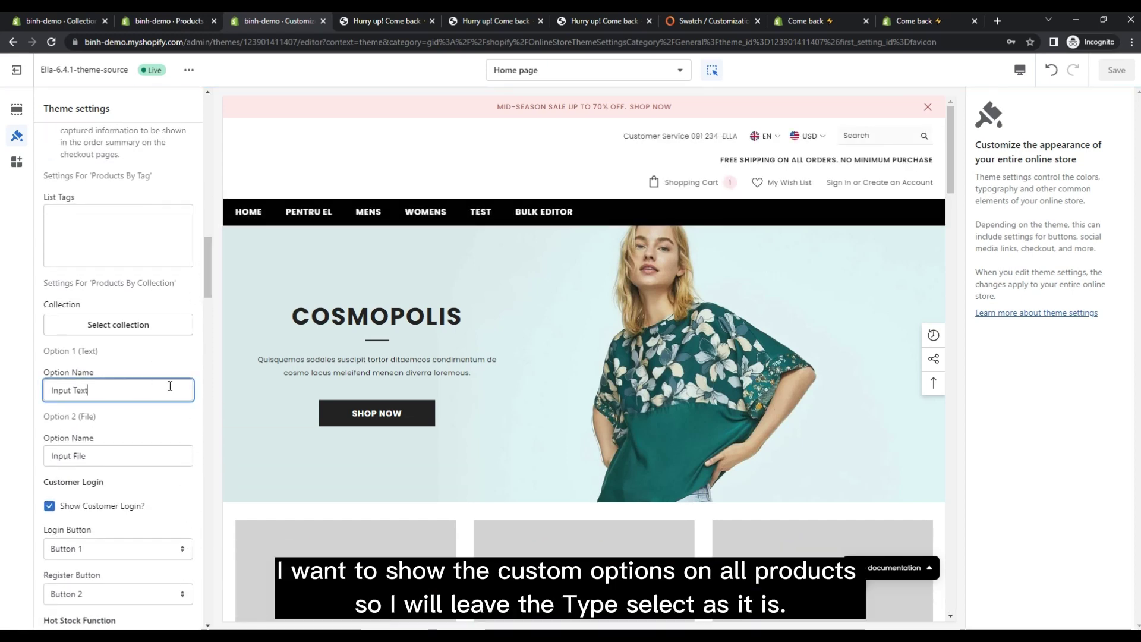
text(Name)
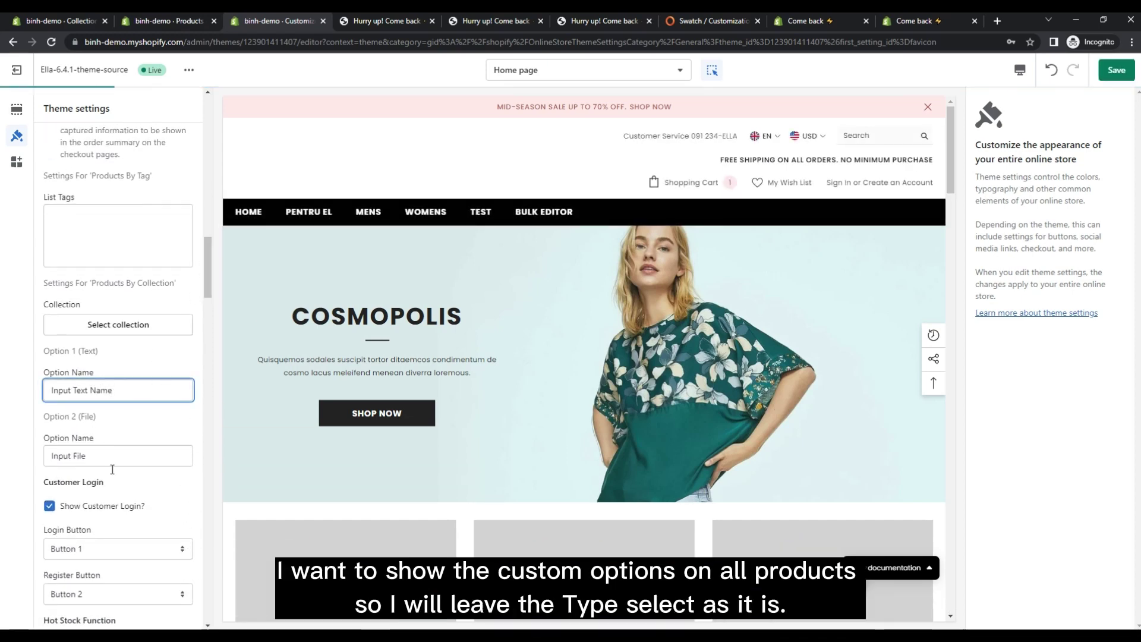
click(119, 456)
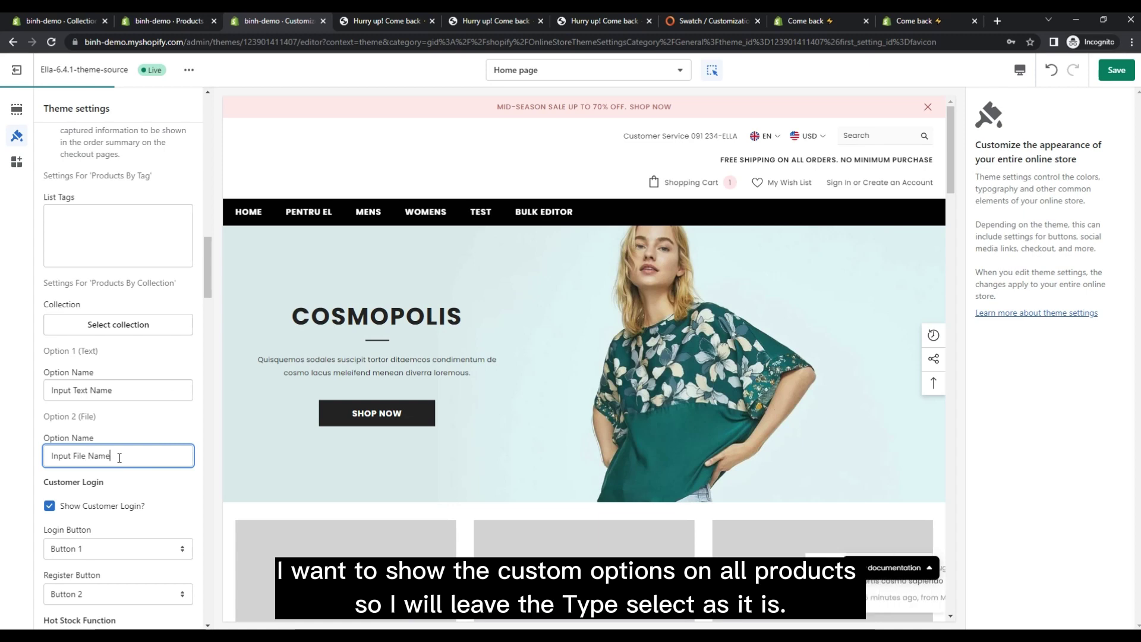
click(1120, 72)
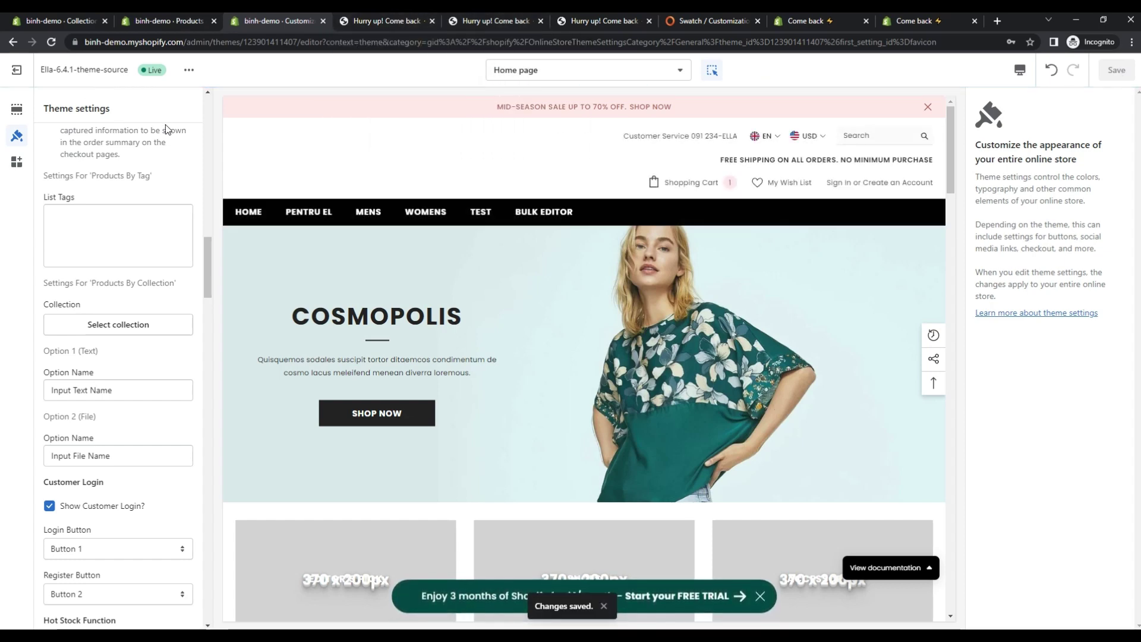
- Add a Customization Property block under Product information in the Default product template and save
click(542, 71)
click(598, 172)
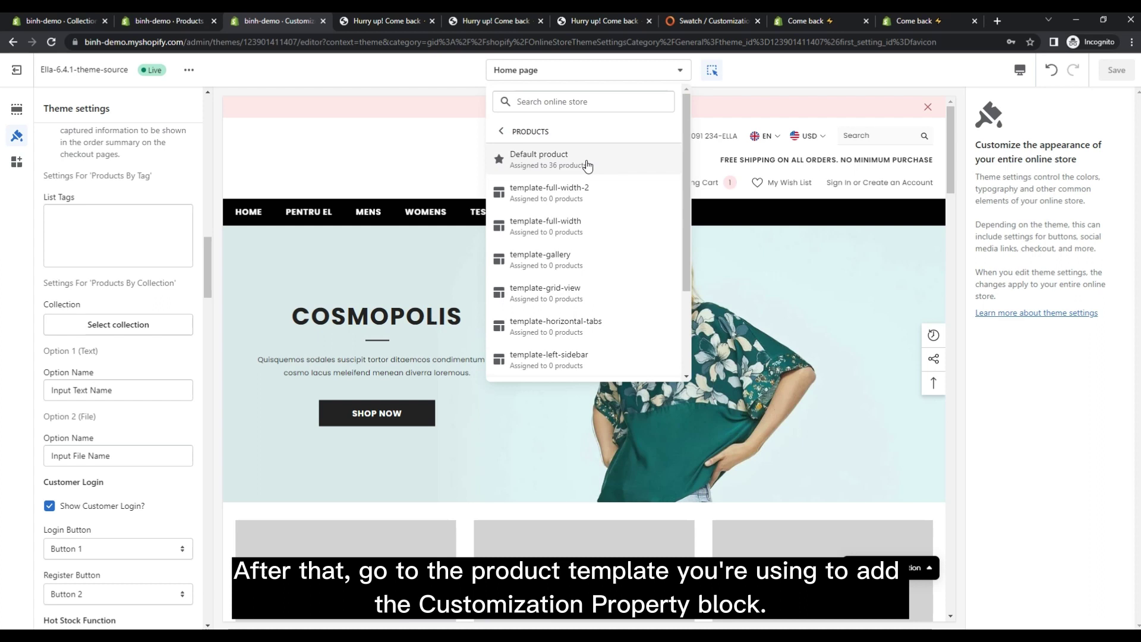
click(628, 170)
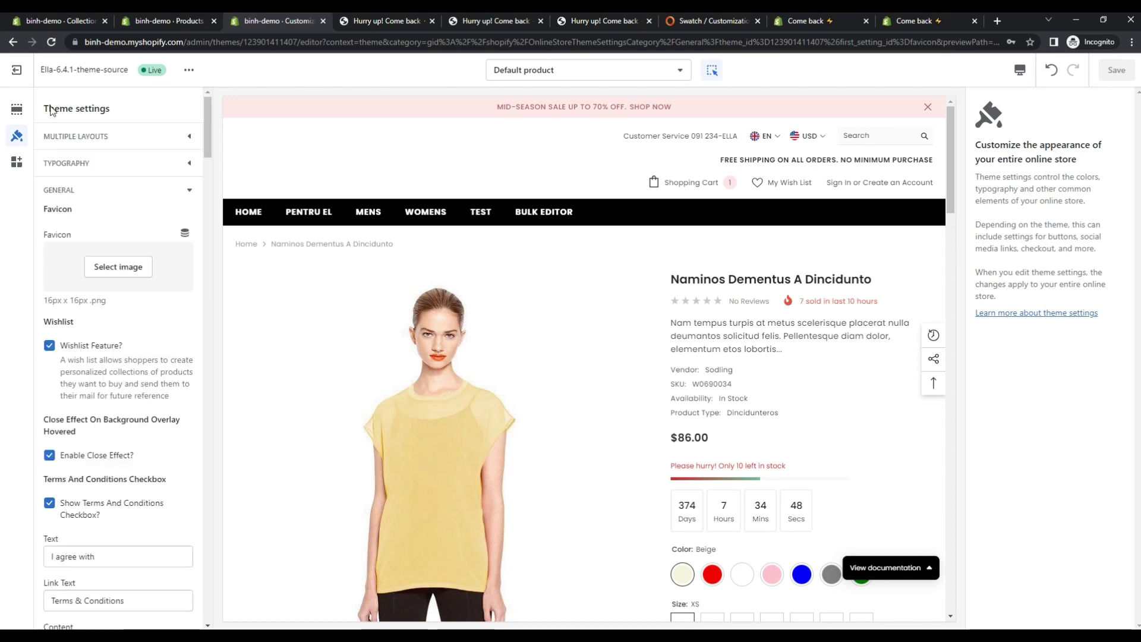
click(16, 108)
drag(207, 279, 205, 461)
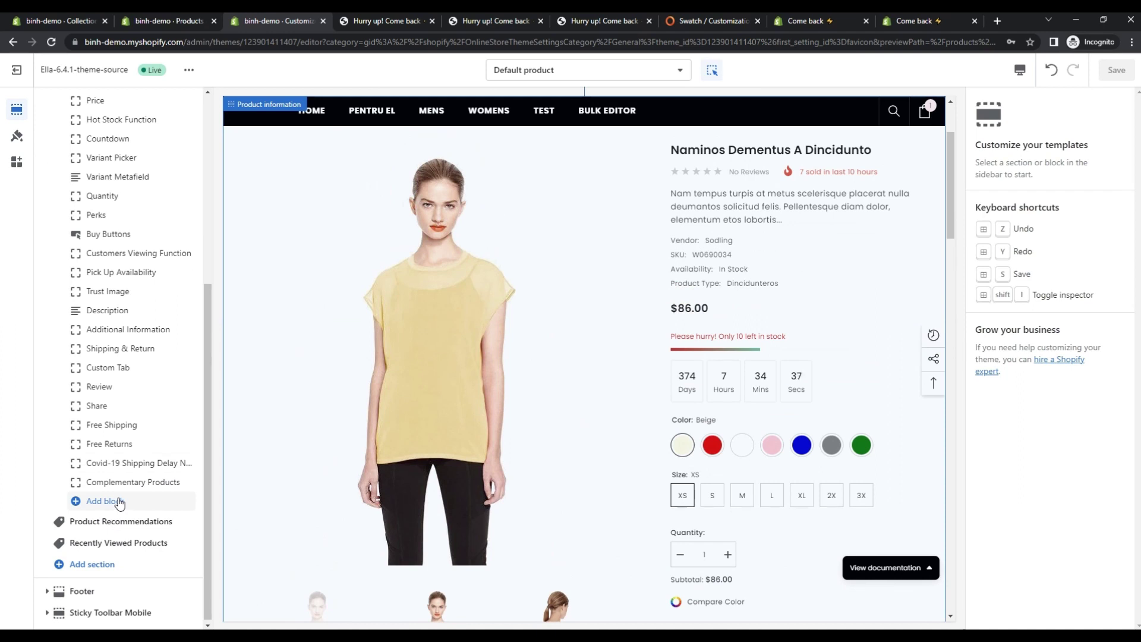
click(104, 500)
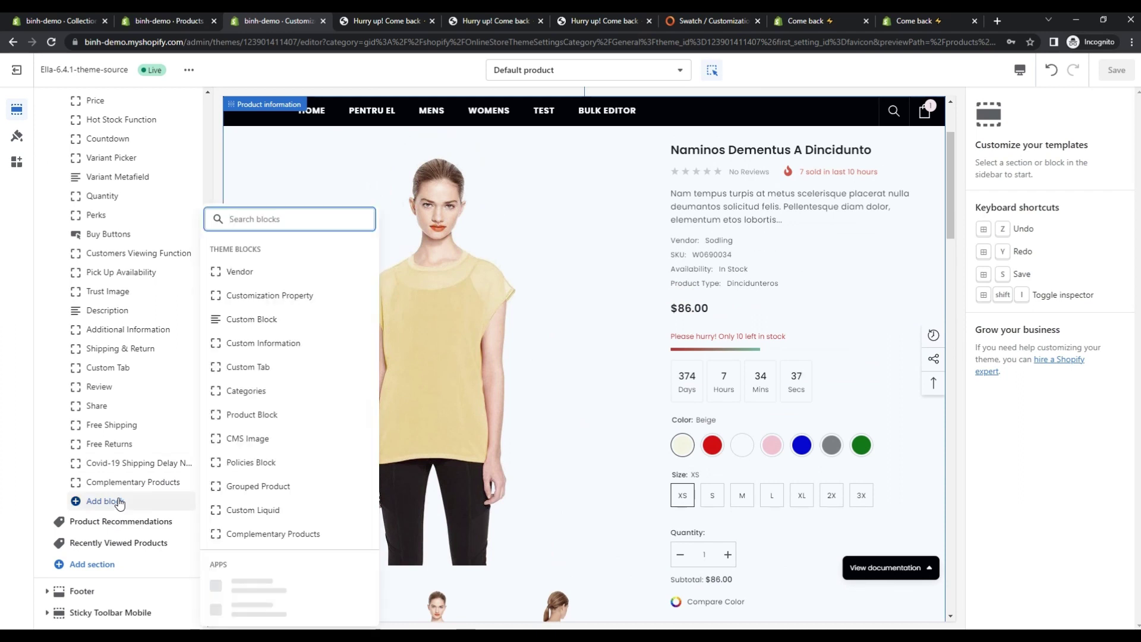
click(306, 292)
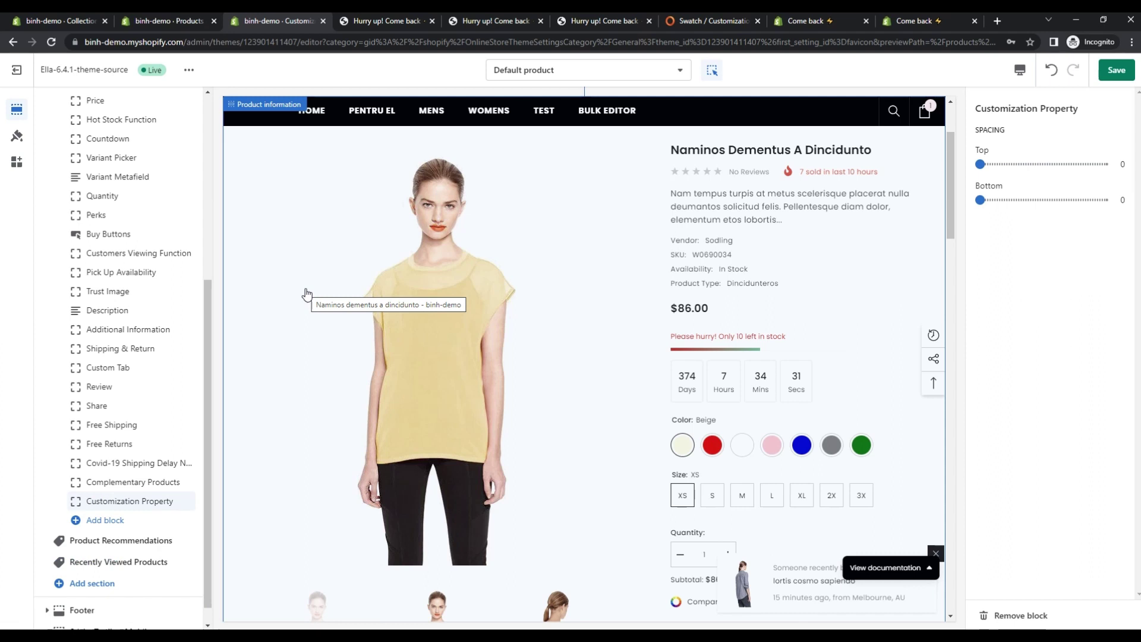
click(1116, 71)
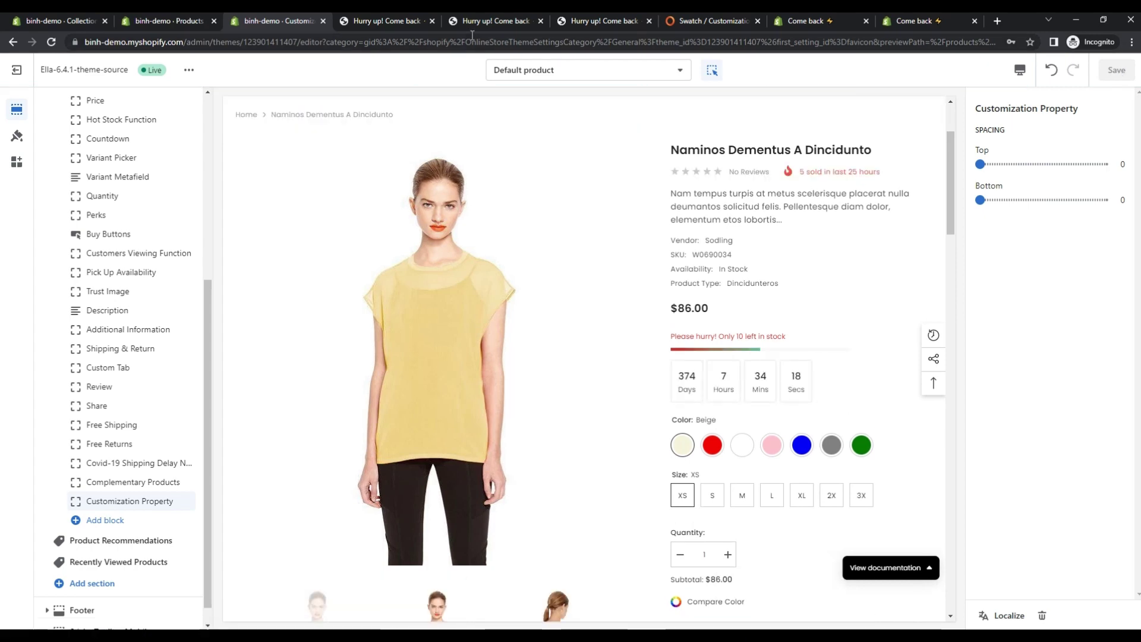
- Compare the Dempus An Lortis Tempus Sapiendos page with another product page for the input fields
click(383, 21)
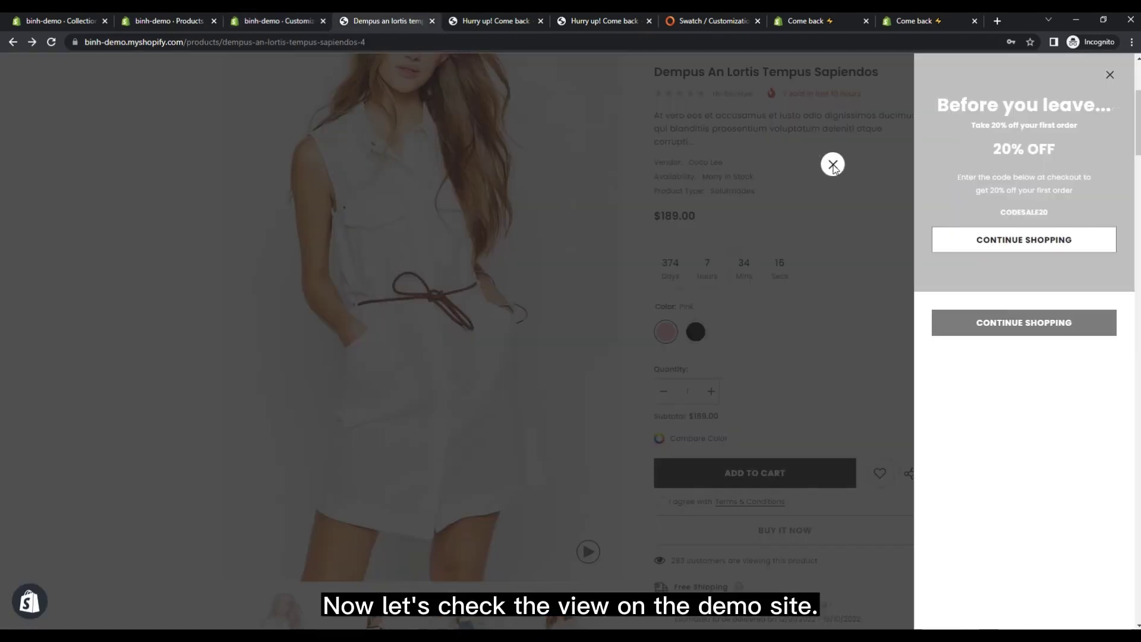
click(831, 163)
scroll(839, 162, up, 1)
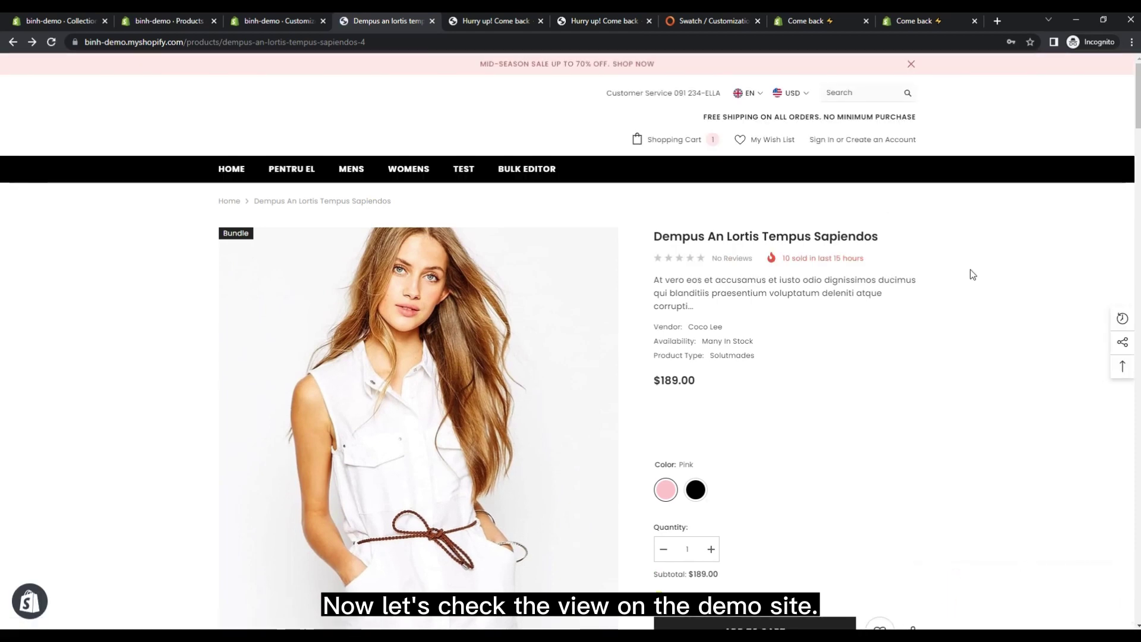
scroll(972, 274, down, 3)
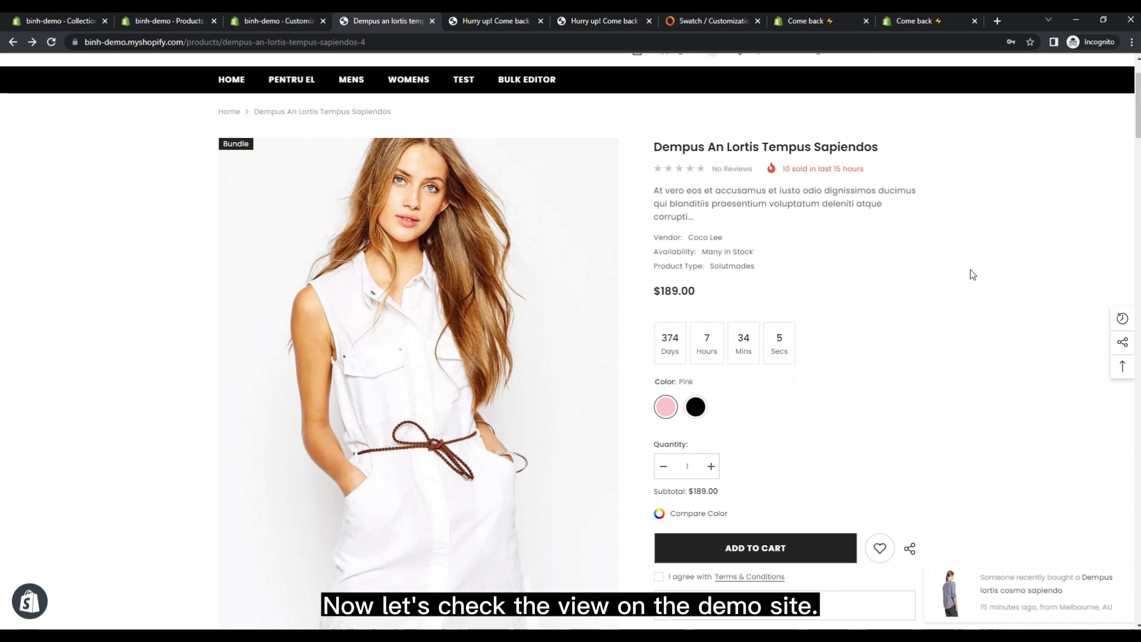
scroll(972, 274, down, 4)
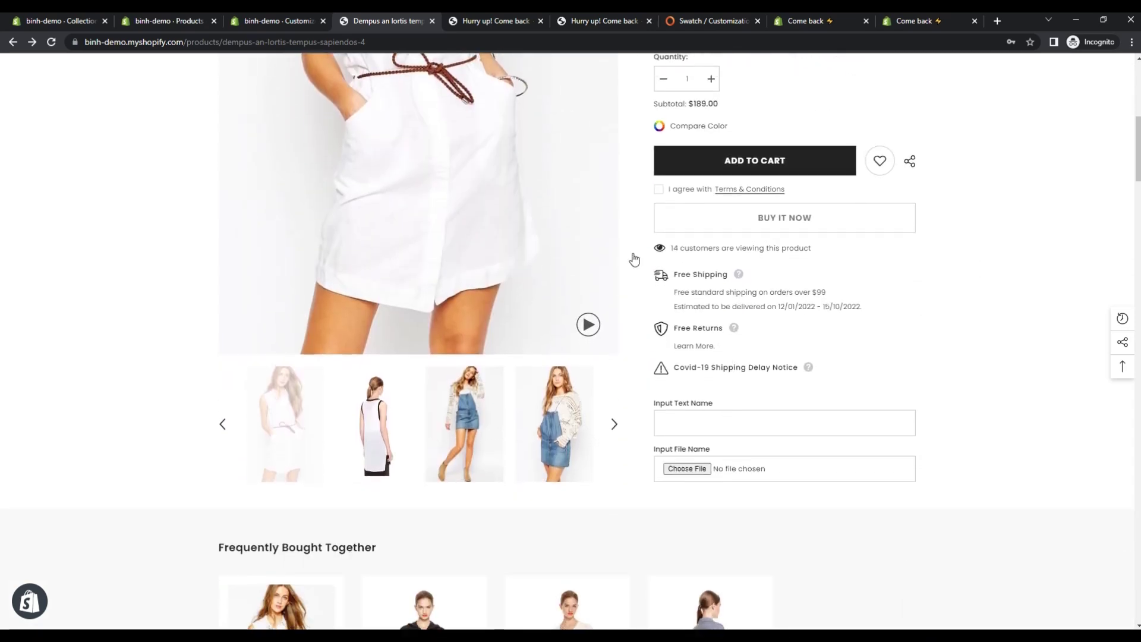
click(493, 21)
click(816, 278)
scroll(935, 308, down, 4)
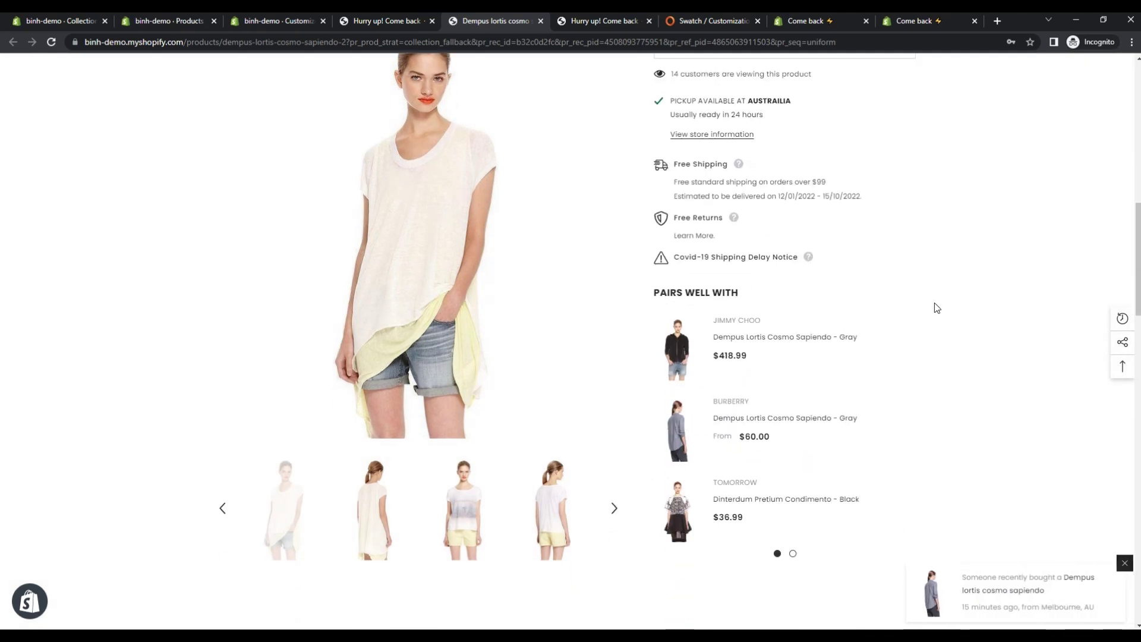
key(F5)
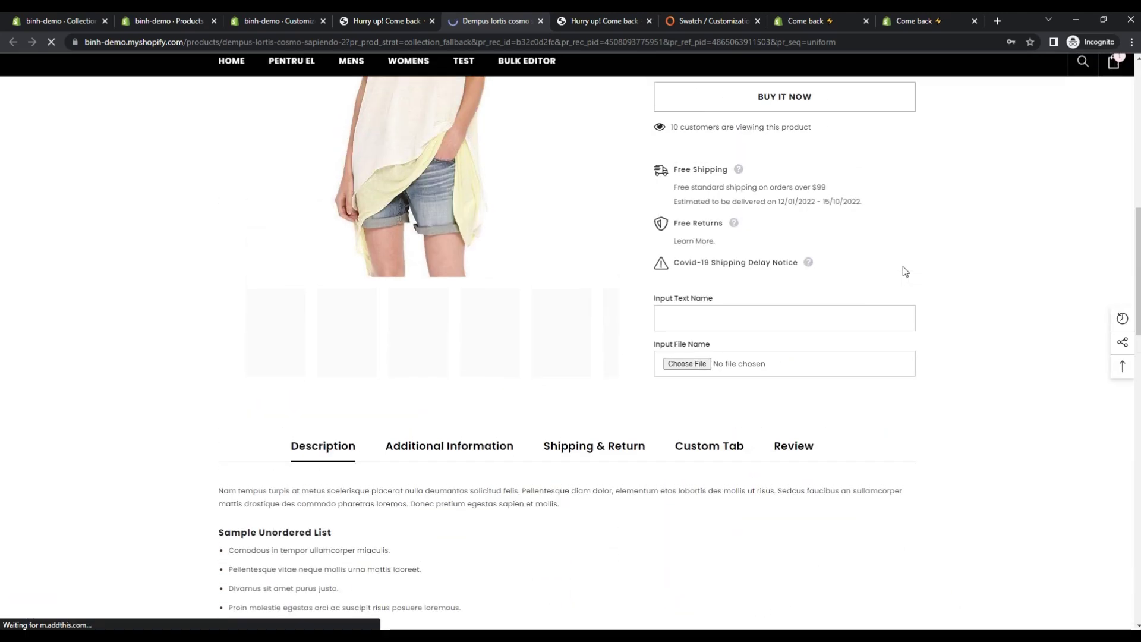
click(387, 18)
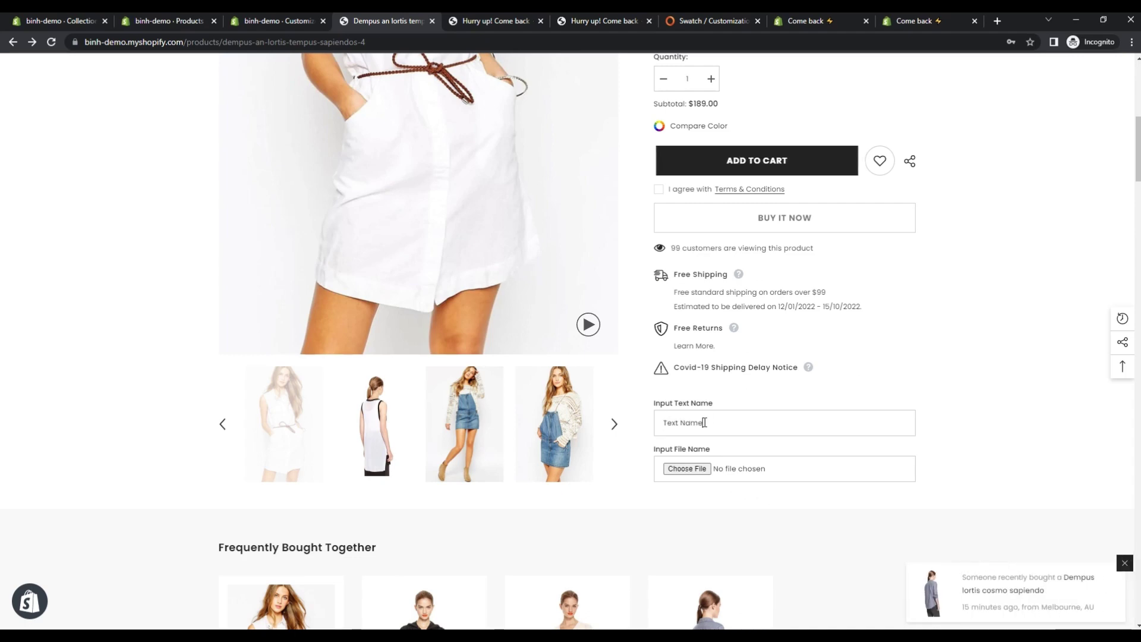
- Attach a JPG to Dempus An Lortis Tempus Sapiendos, remove the duplicate cart item, and review the cart
click(687, 468)
double_click(496, 238)
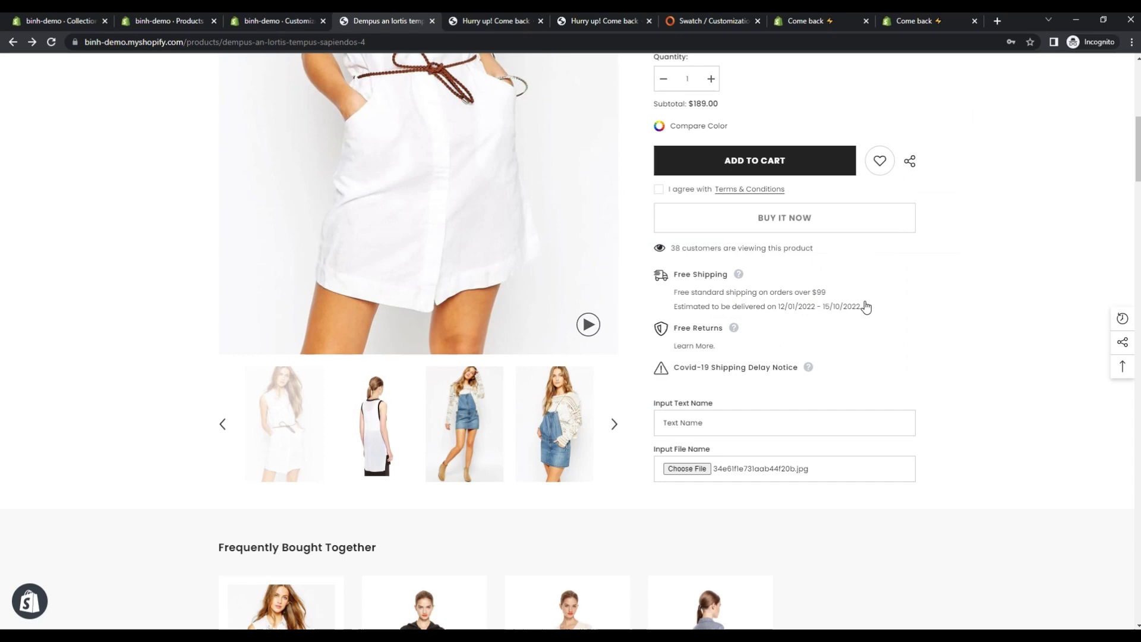
scroll(934, 317, up, 1)
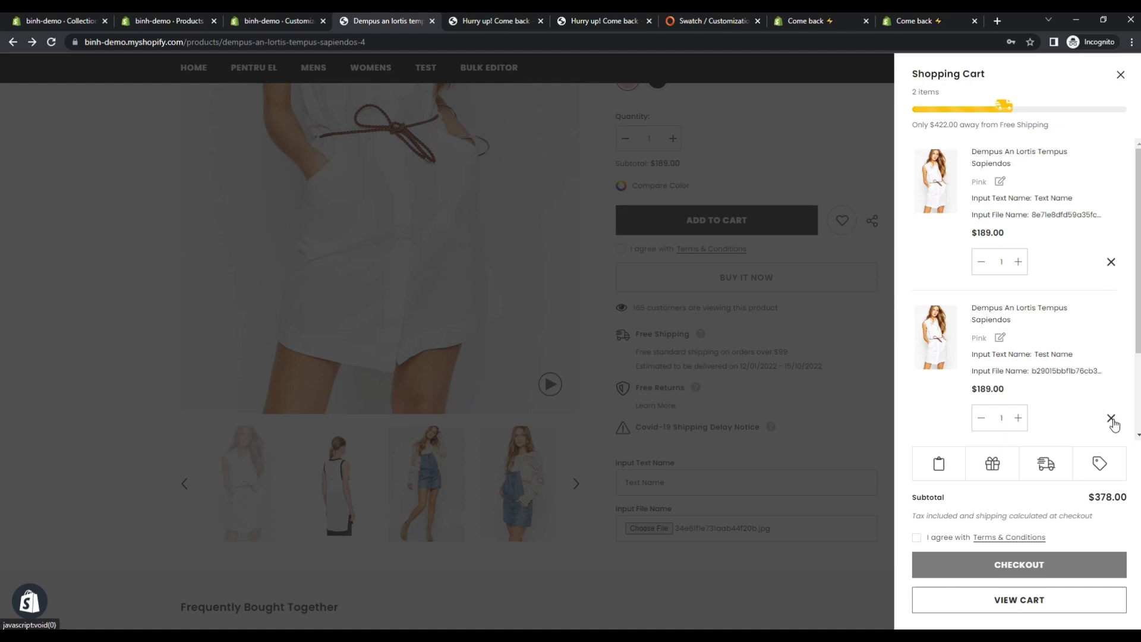
click(1111, 418)
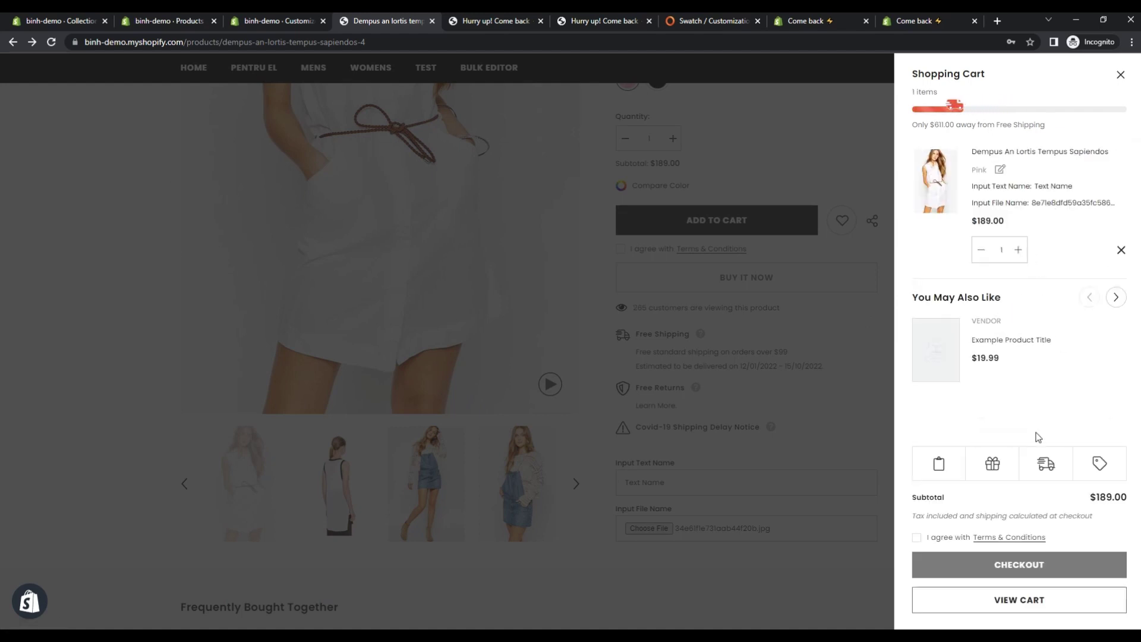
click(1002, 601)
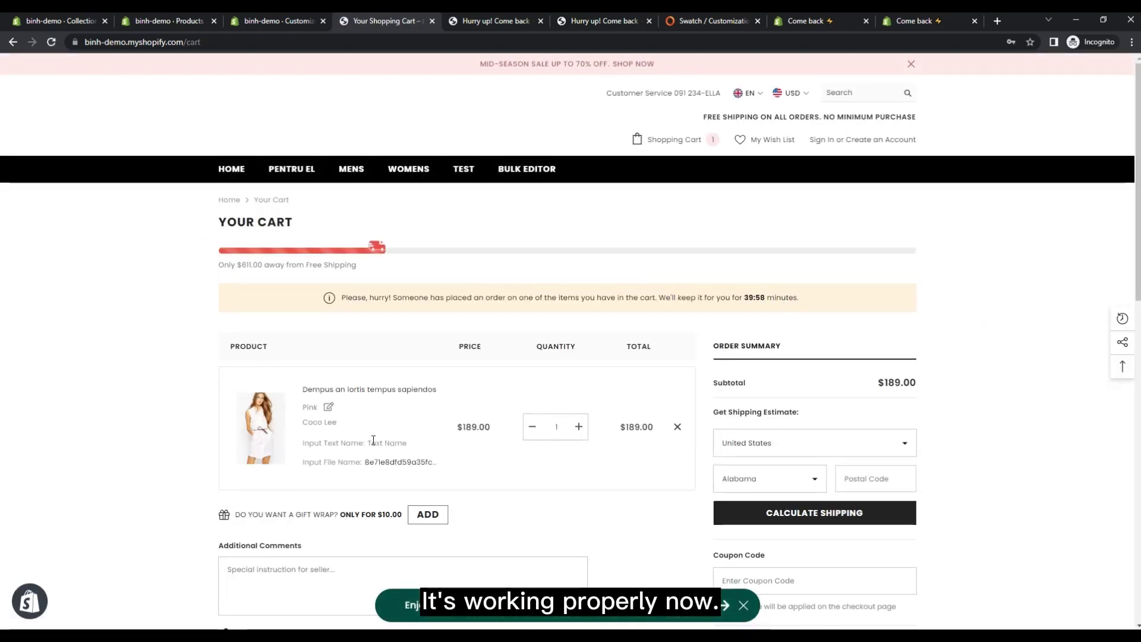
click(12, 41)
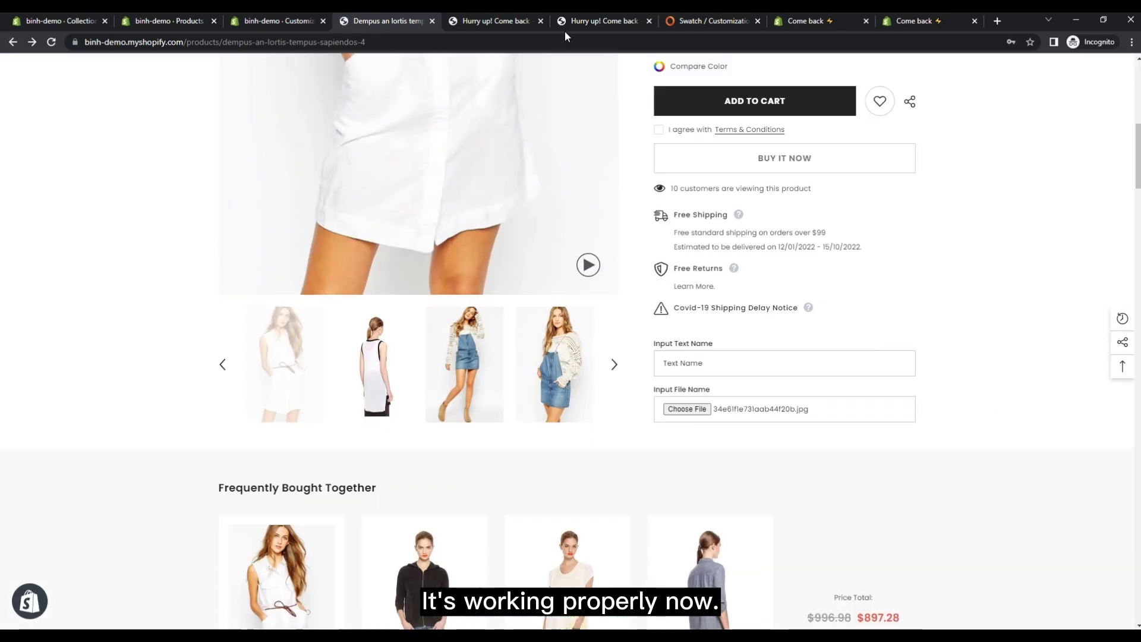
click(275, 17)
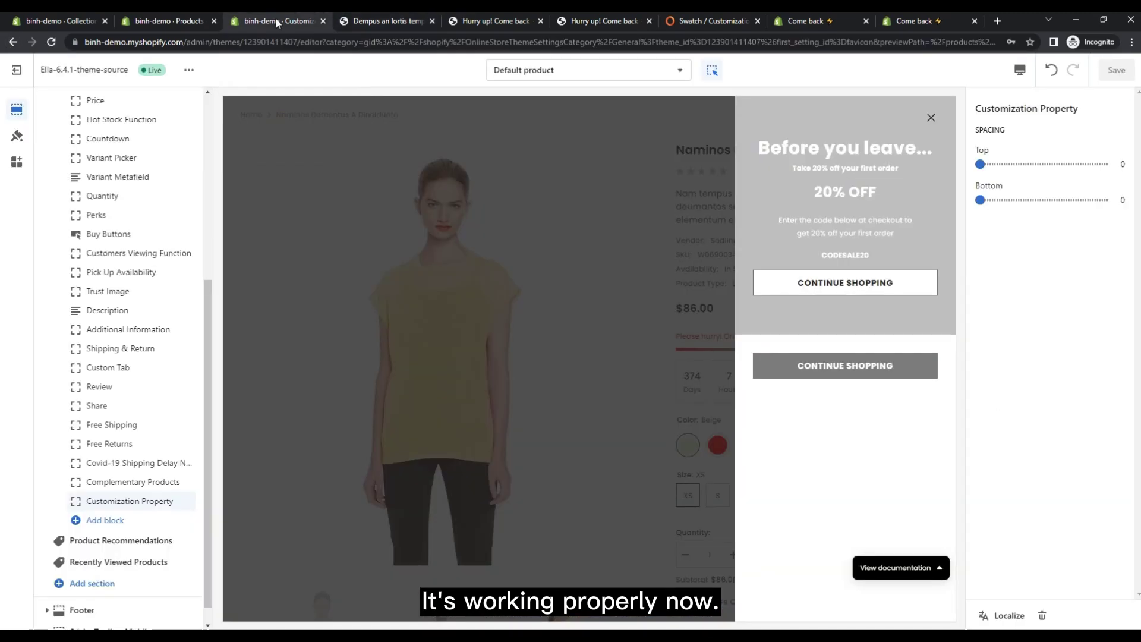
- Change the Customization Option Type from All Products to Products By Tag and save
click(305, 290)
drag(202, 304, 203, 97)
click(16, 135)
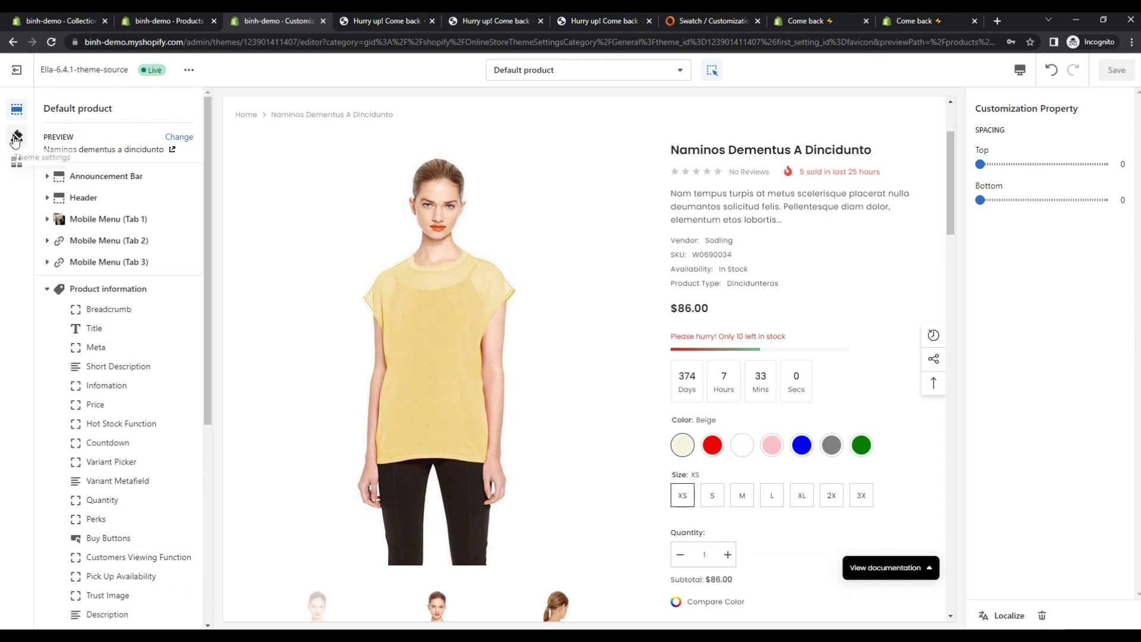
drag(208, 145, 208, 156)
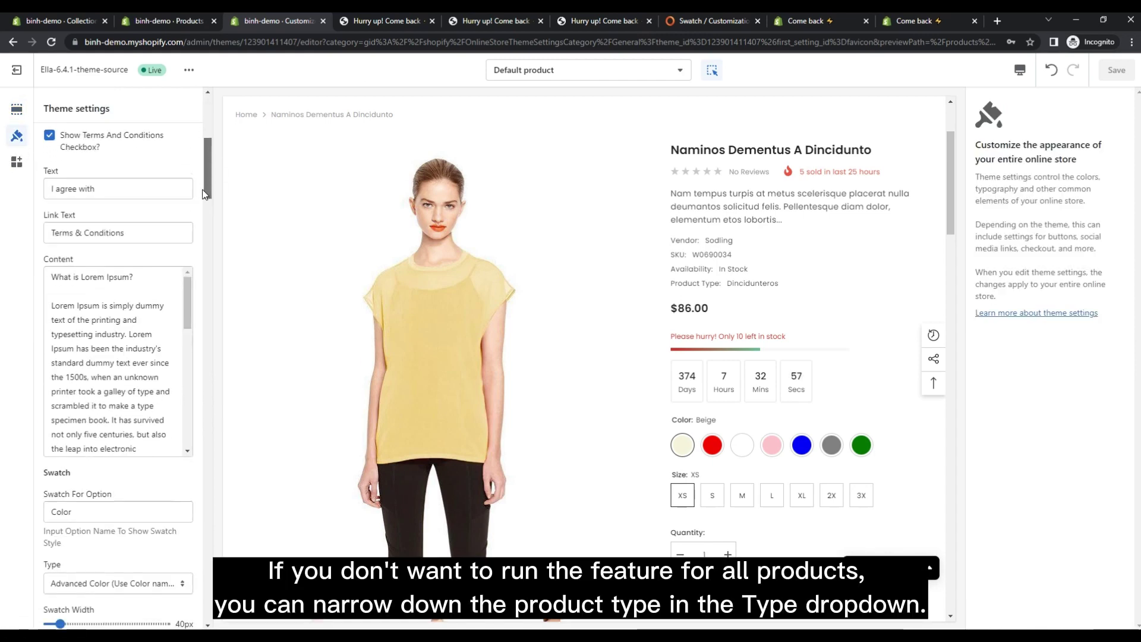
drag(203, 193, 204, 277)
click(156, 198)
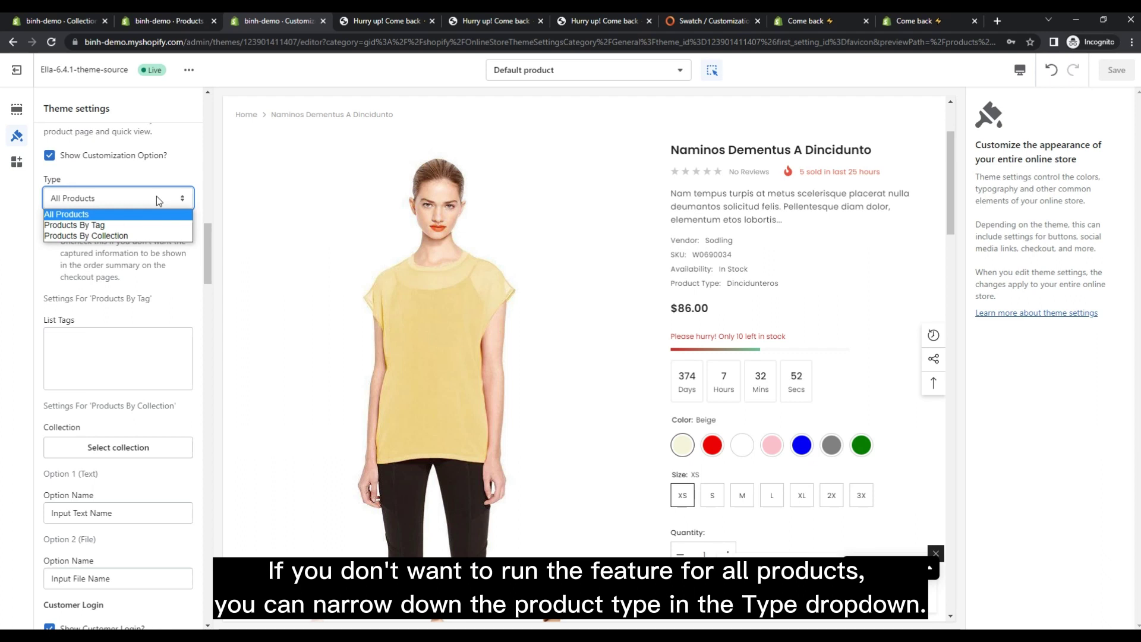
click(107, 225)
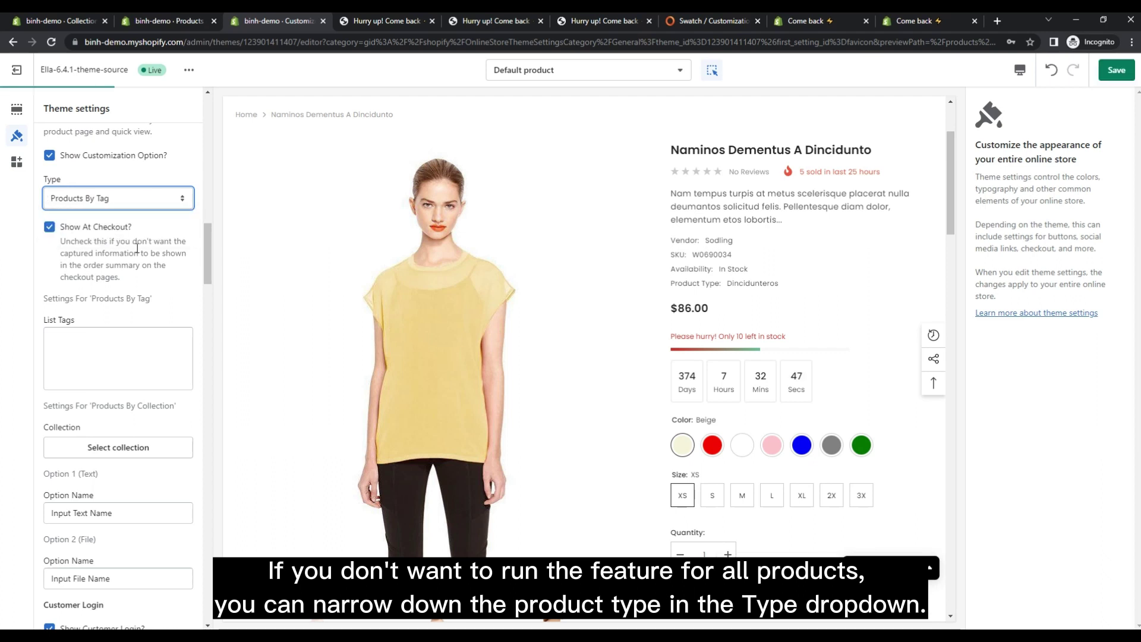
scroll(137, 248, down, 2)
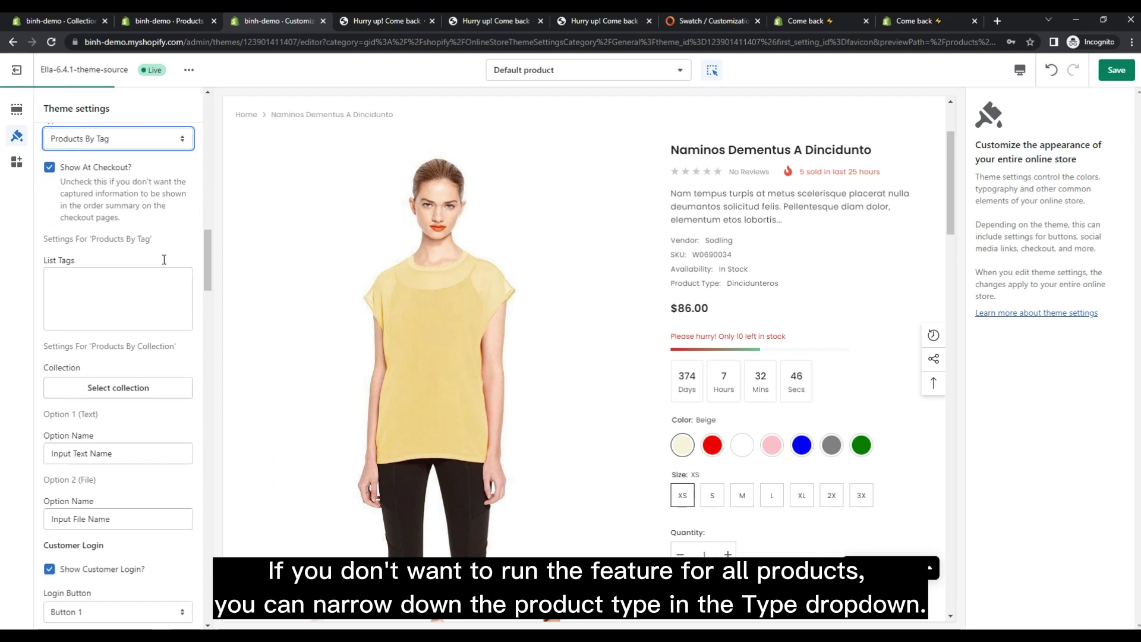
click(1116, 70)
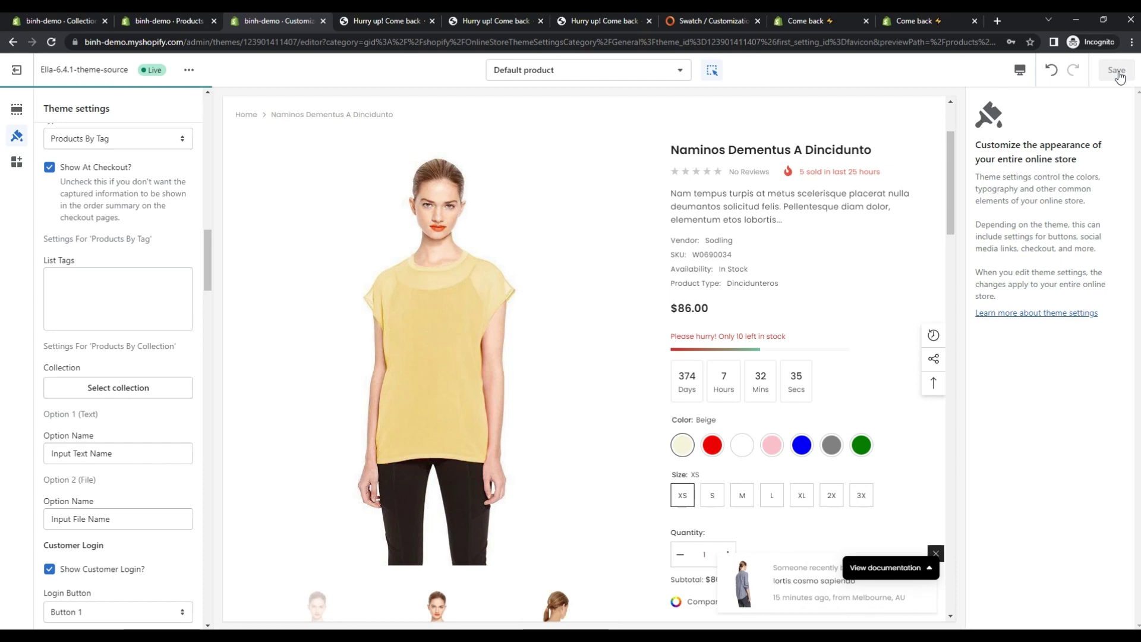
click(388, 20)
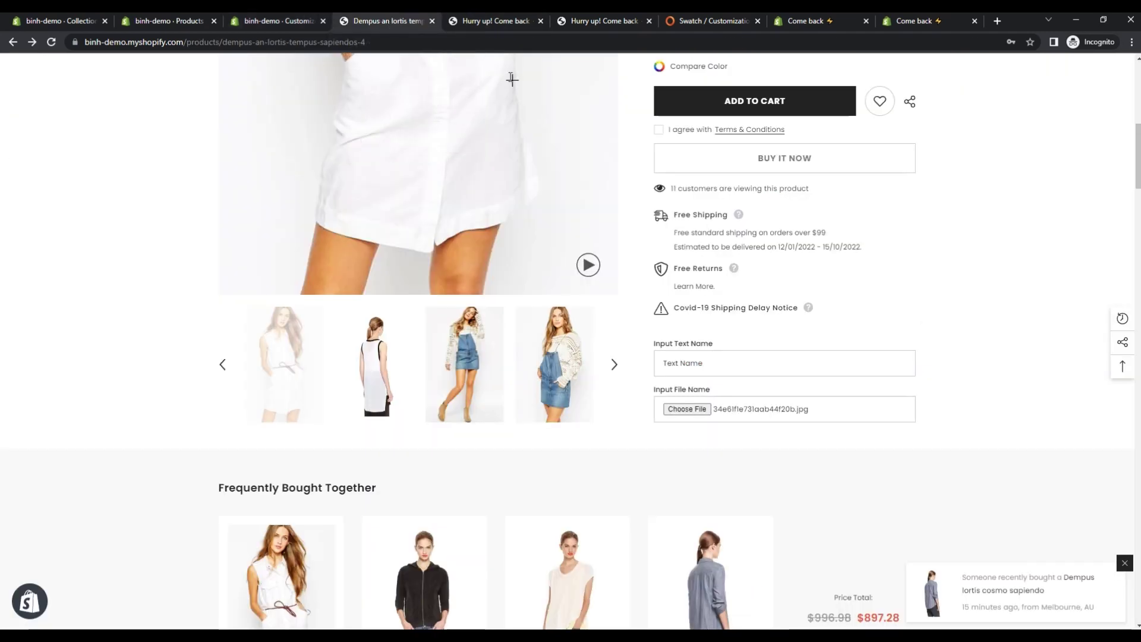
scroll(954, 202, up, 10)
key(F5)
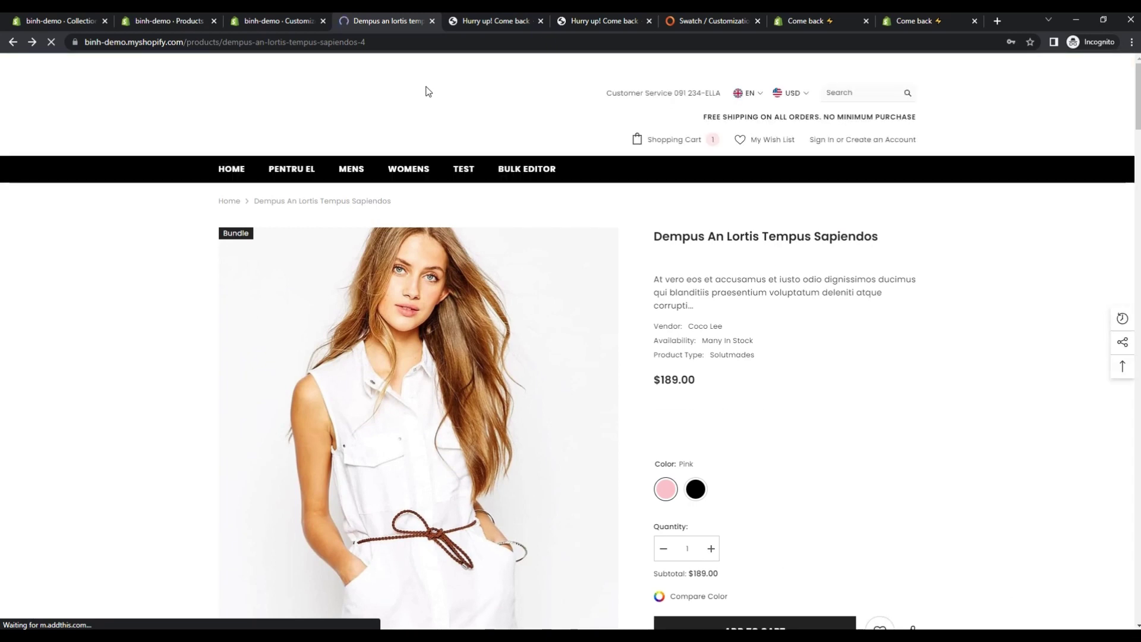
scroll(866, 299, down, 6)
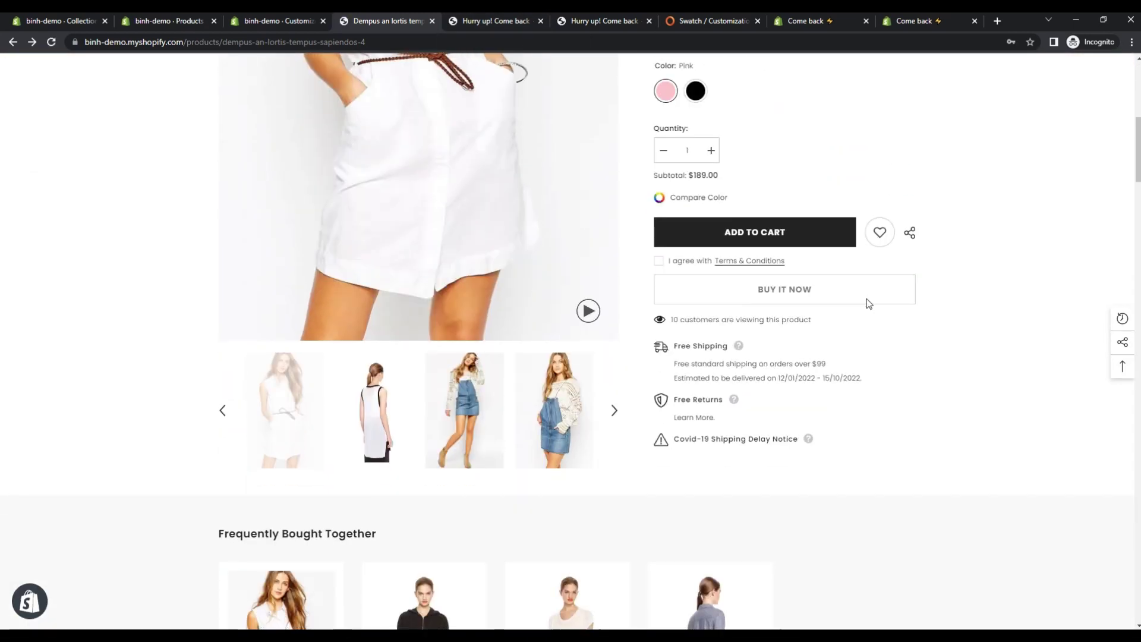
click(260, 19)
scroll(112, 237, up, 1)
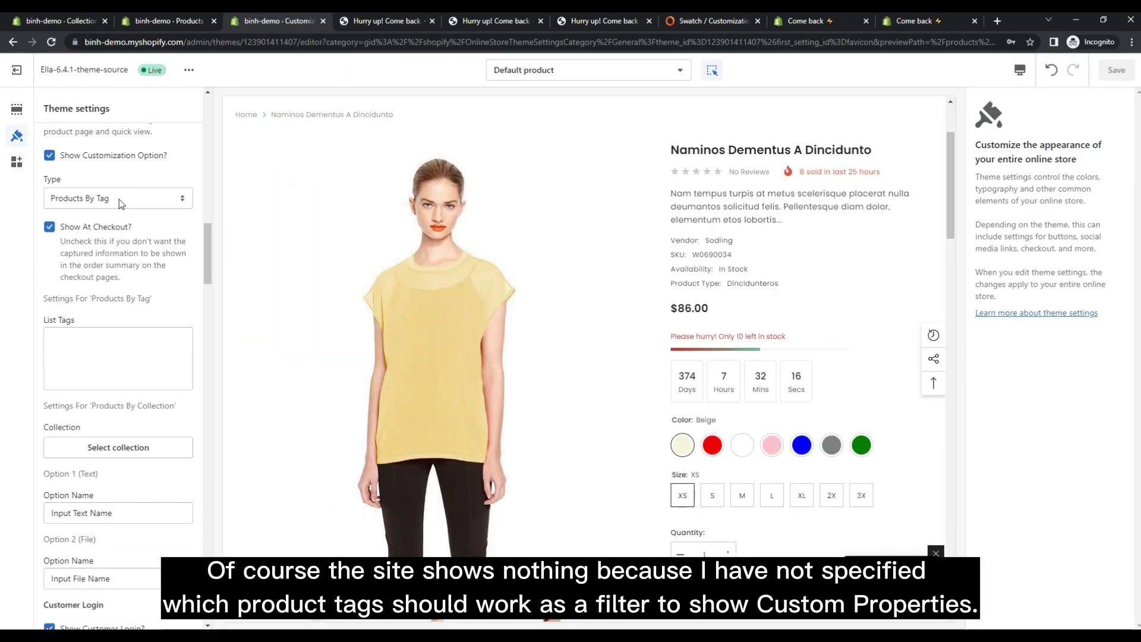
click(90, 334)
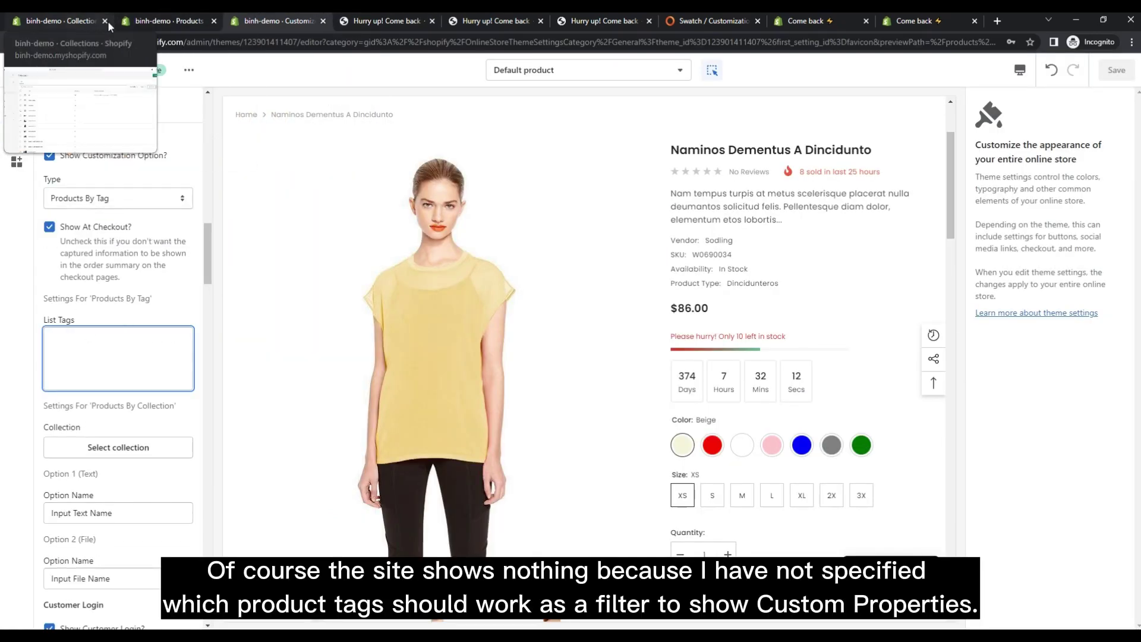
- Tag Dempus an lortis tempus sapiendos with customization_option and save the product
click(143, 21)
click(516, 168)
key(ctrl+a)
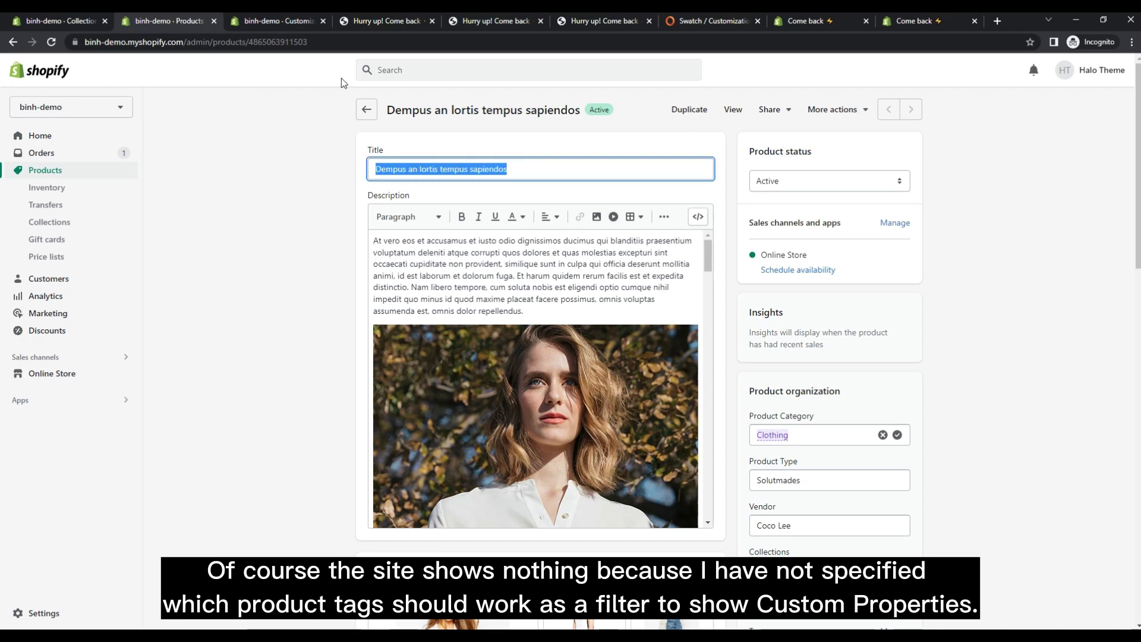
scroll(1050, 372, down, 4)
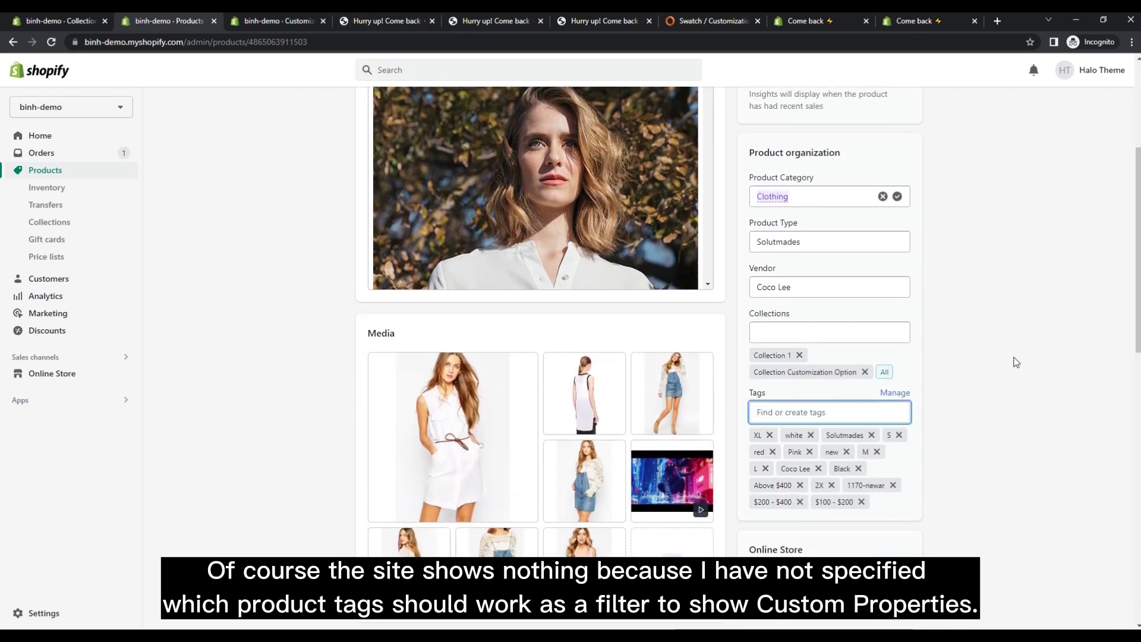
text(customiza)
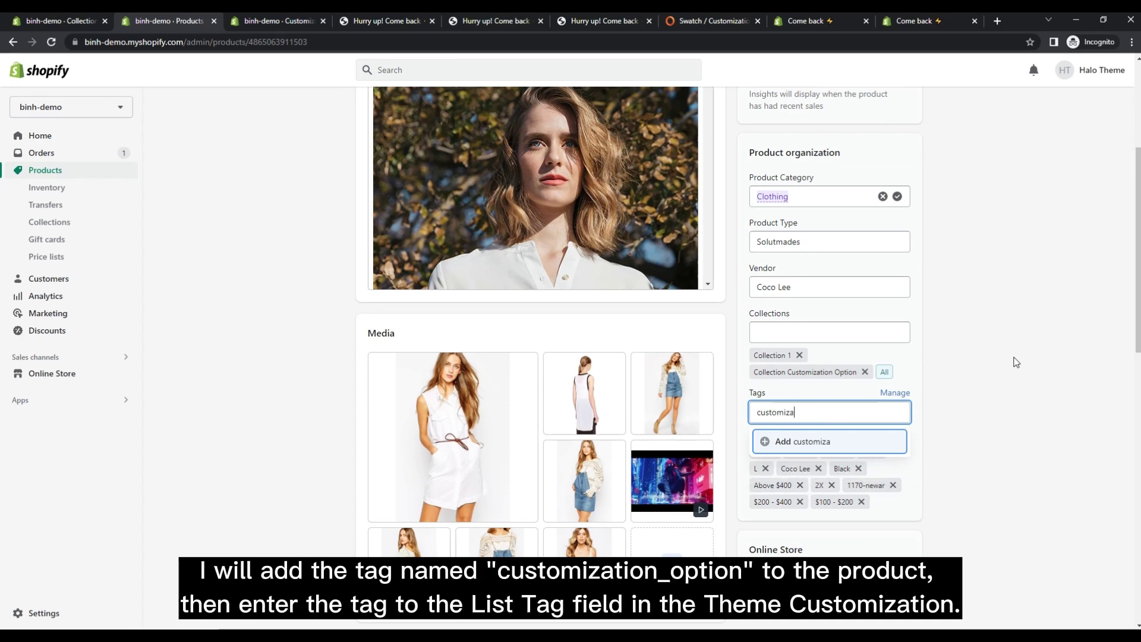
text(tion_option)
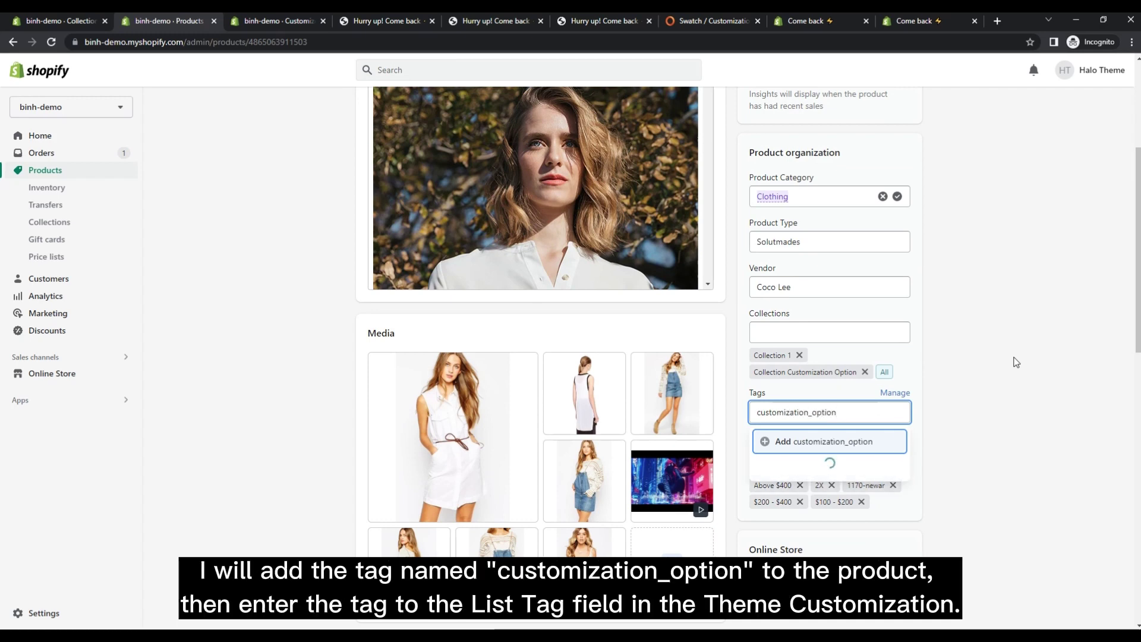
click(859, 446)
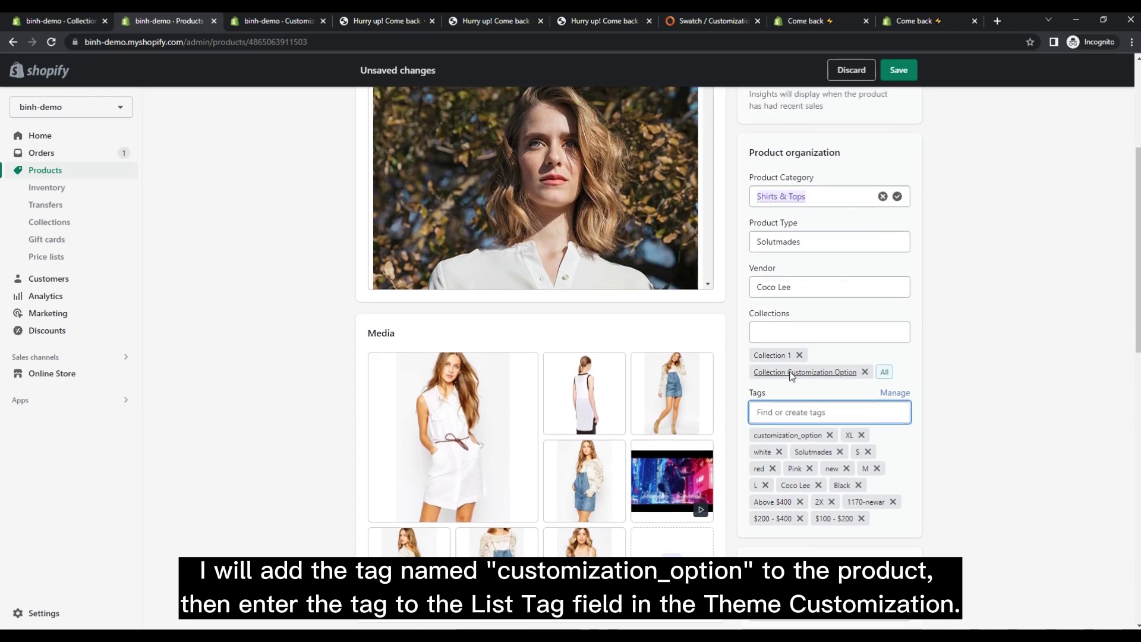
click(898, 72)
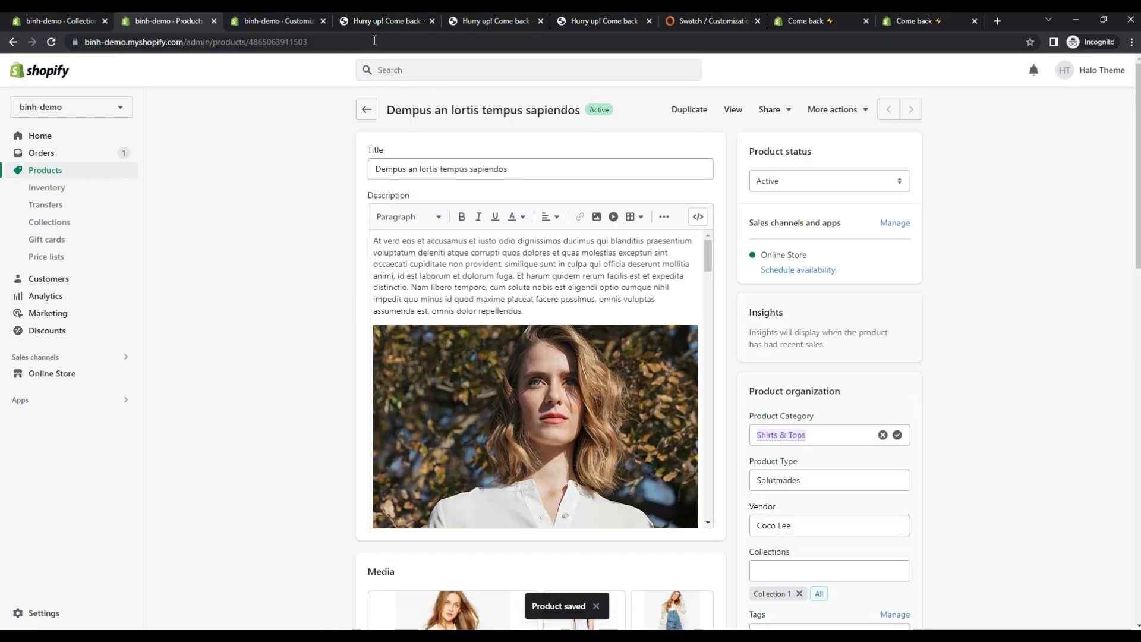
- Paste customization_option into List Tags, save, and view the Dempus storefront page with both fields
click(401, 23)
click(279, 21)
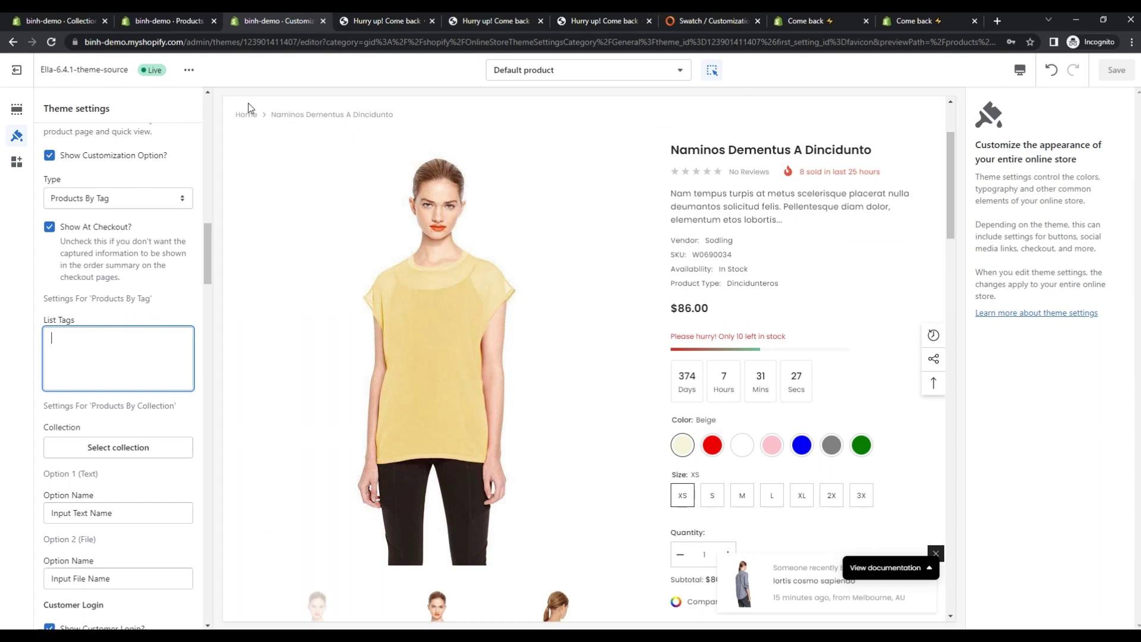
right_click(82, 337)
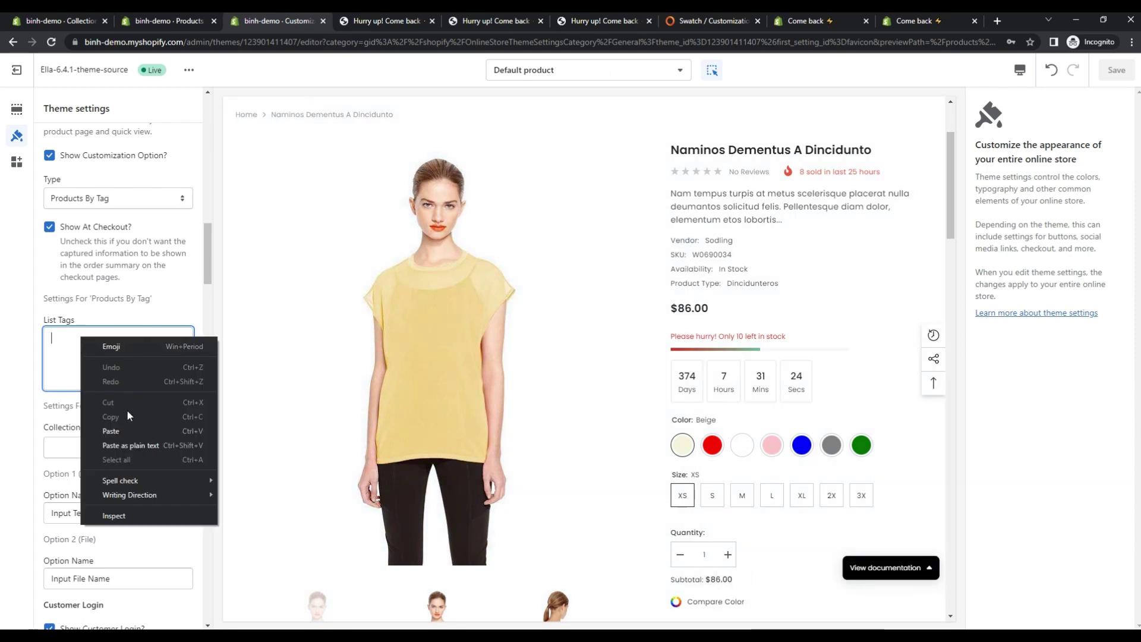
click(125, 428)
click(1116, 71)
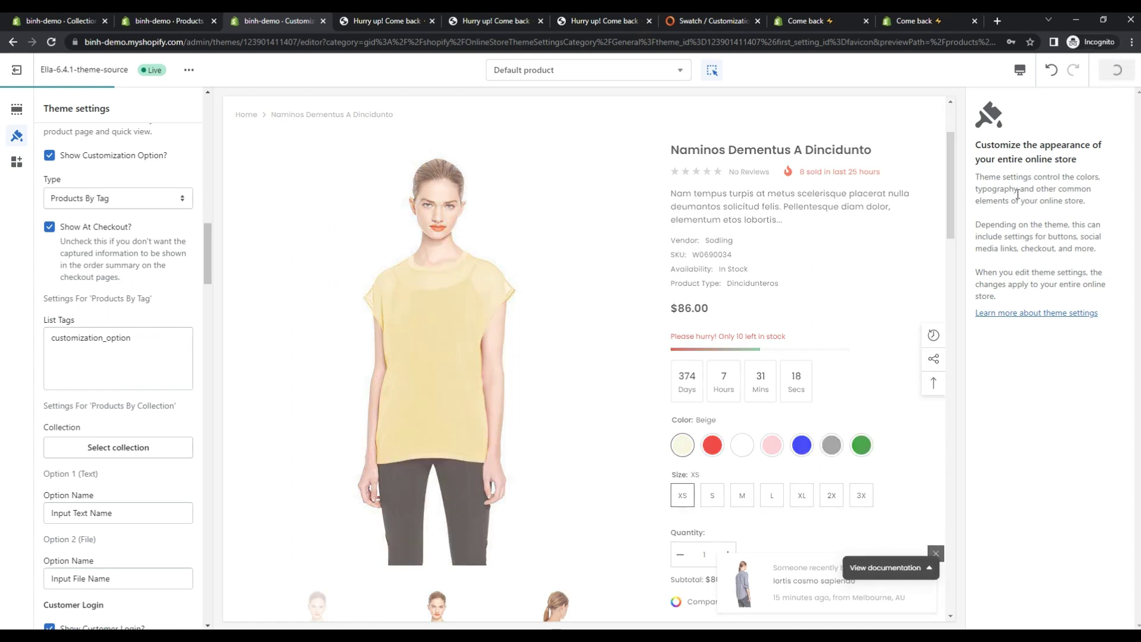
click(409, 23)
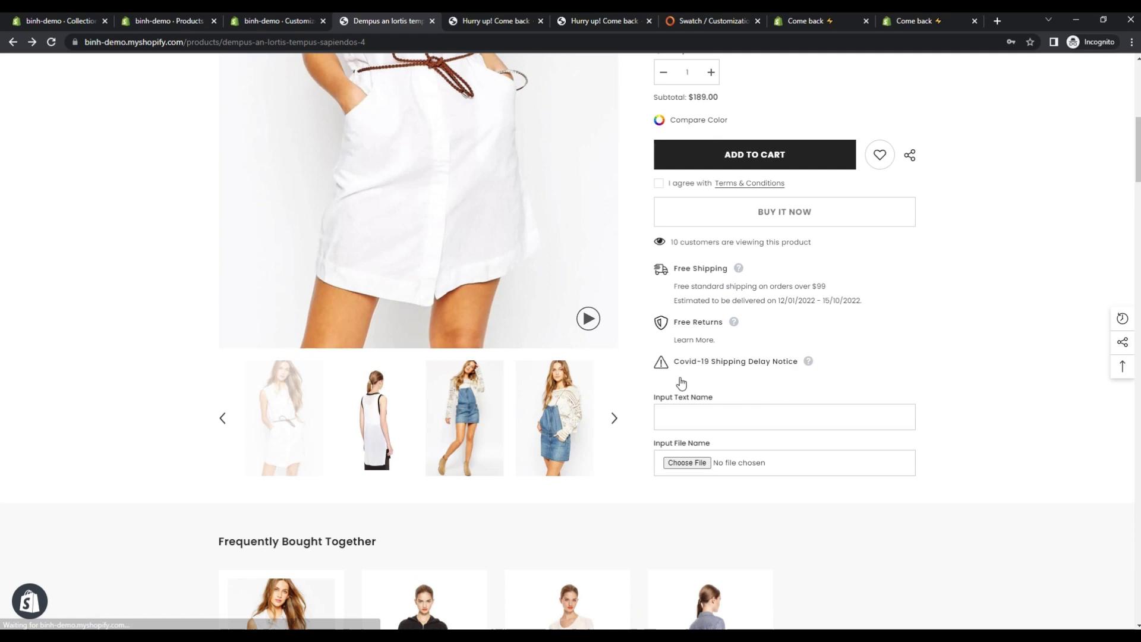
- Check the untagged Lortis Cosmo Sapiendo product pages, confirming they show no extra input fields
click(493, 21)
click(857, 301)
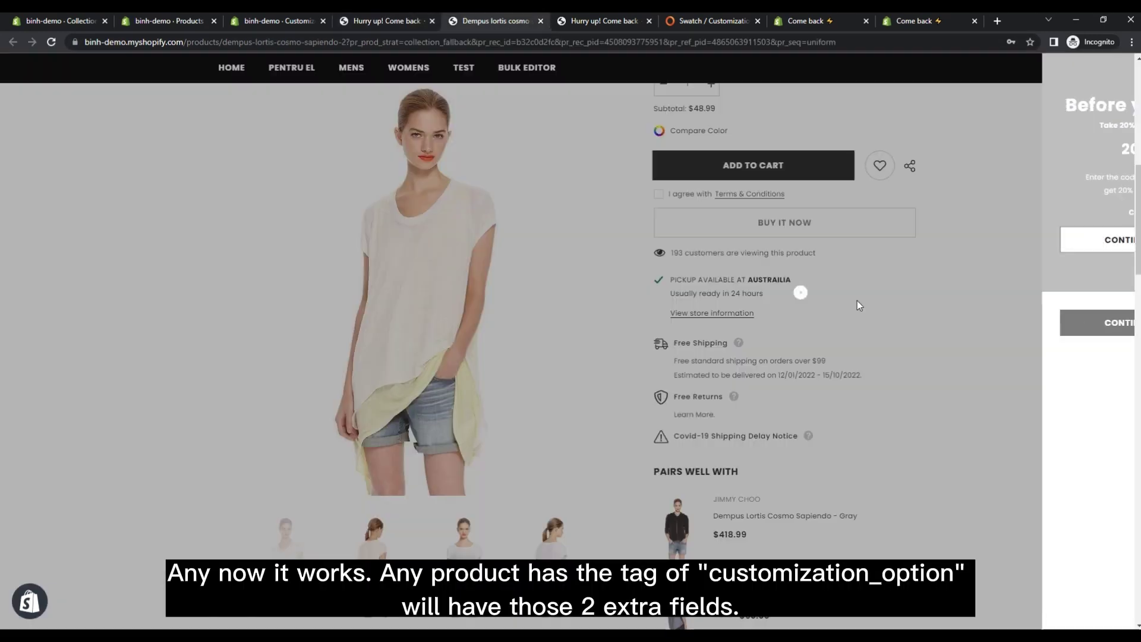
scroll(891, 305, down, 5)
key(F5)
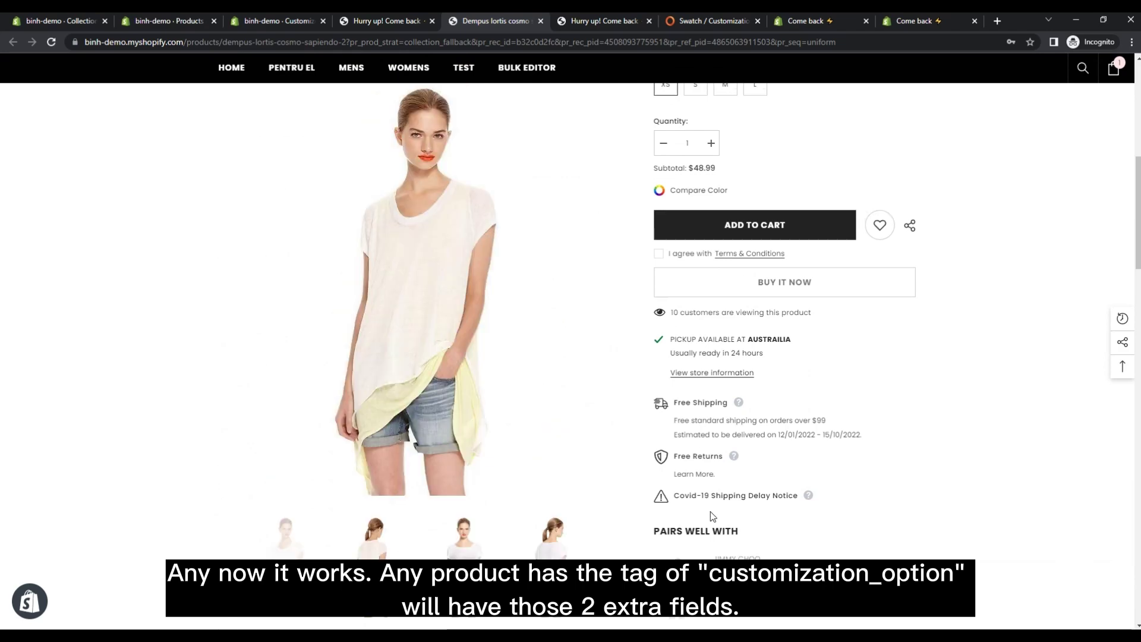
click(615, 24)
click(818, 273)
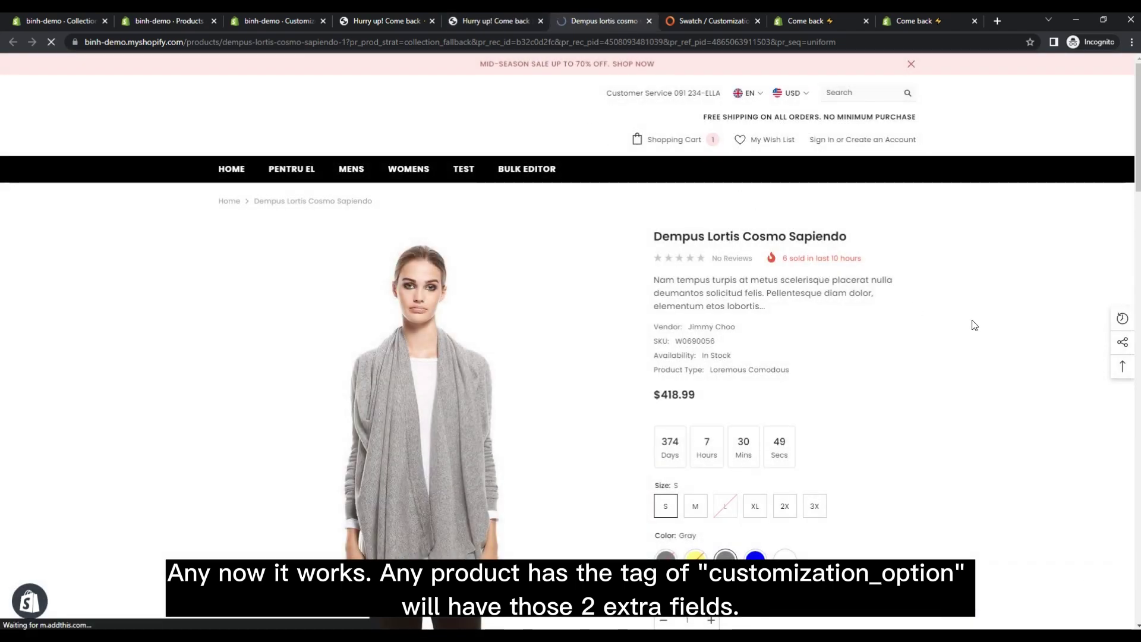
scroll(882, 375, down, 6)
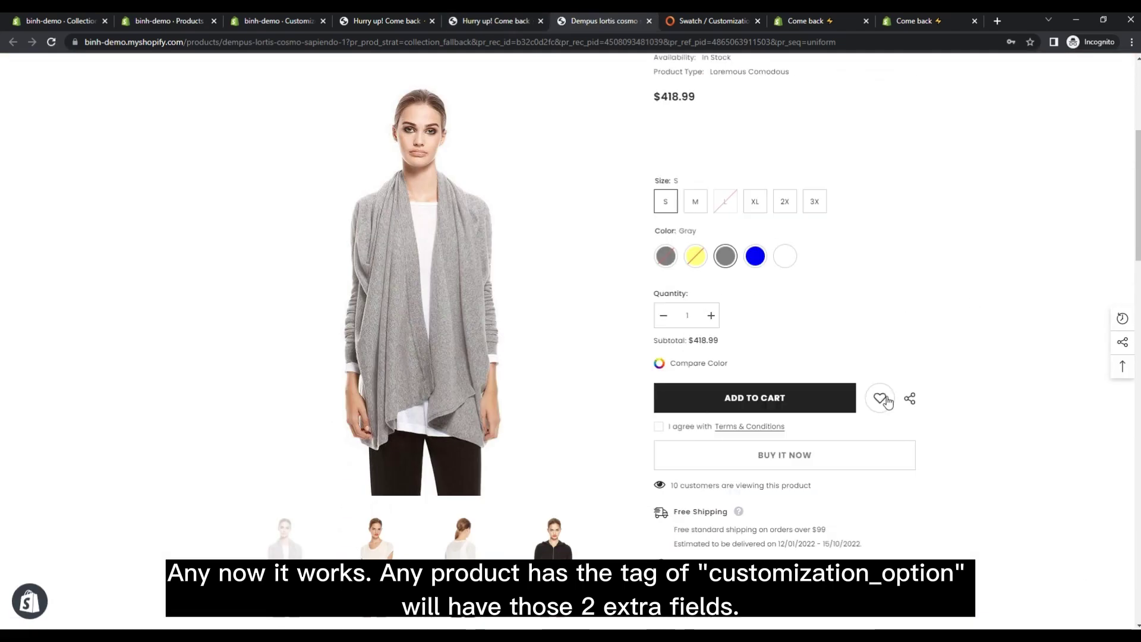
- Revisit the tagged Dempus product page, then return to the theme editor's Theme settings
click(460, 22)
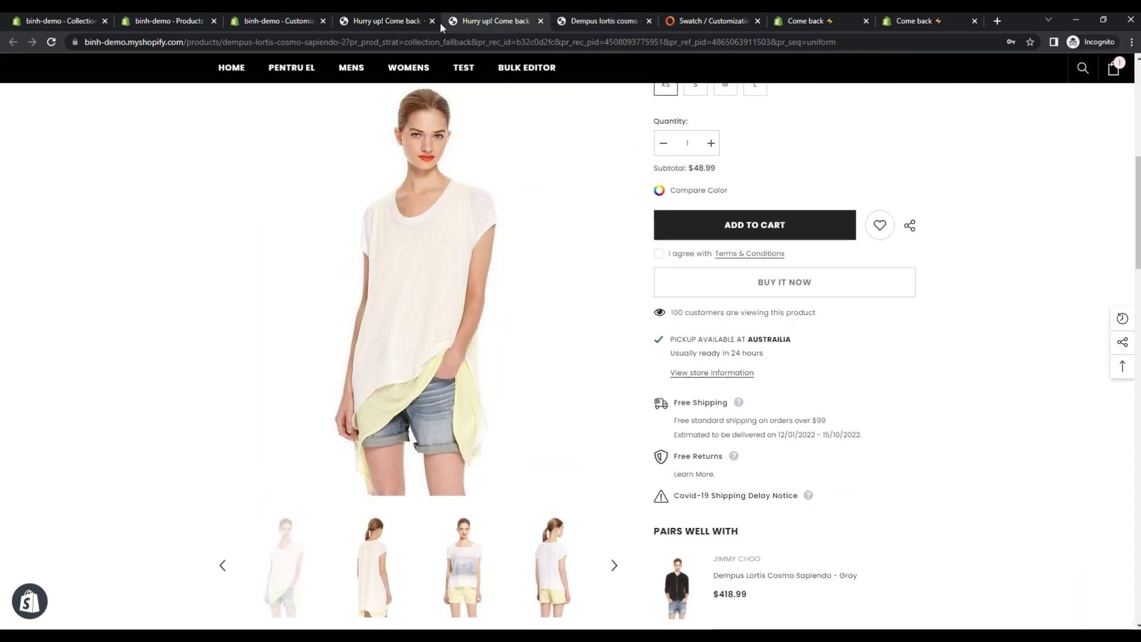
click(401, 24)
scroll(947, 389, down, 2)
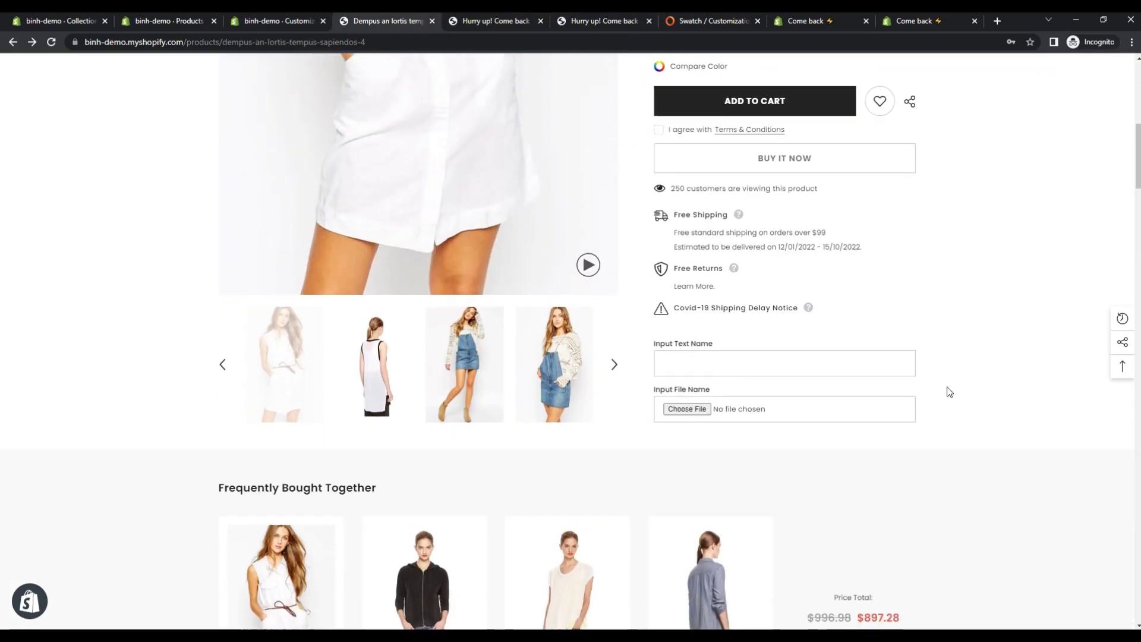
click(274, 19)
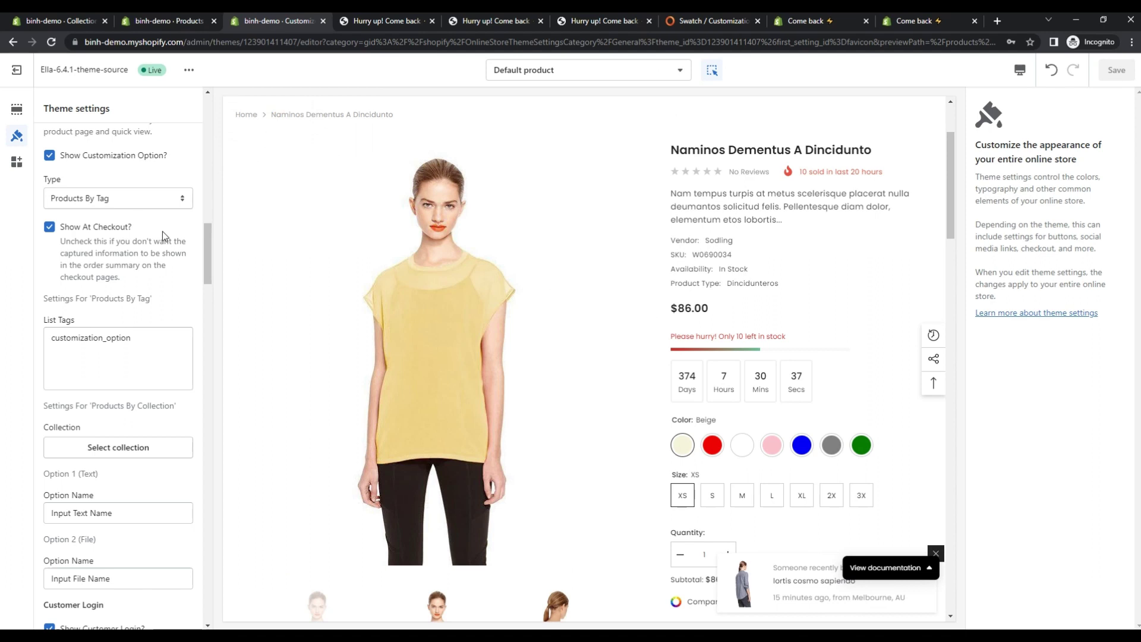
- Change the Customization Option type from Products By Tag to Products By Collection and save
click(157, 199)
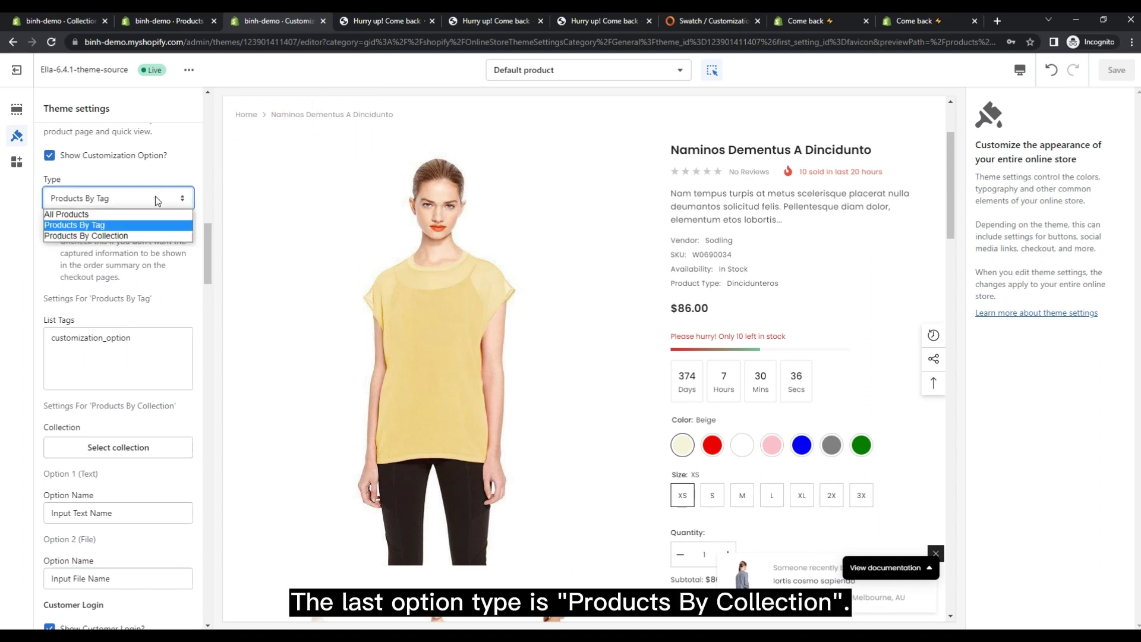
click(122, 236)
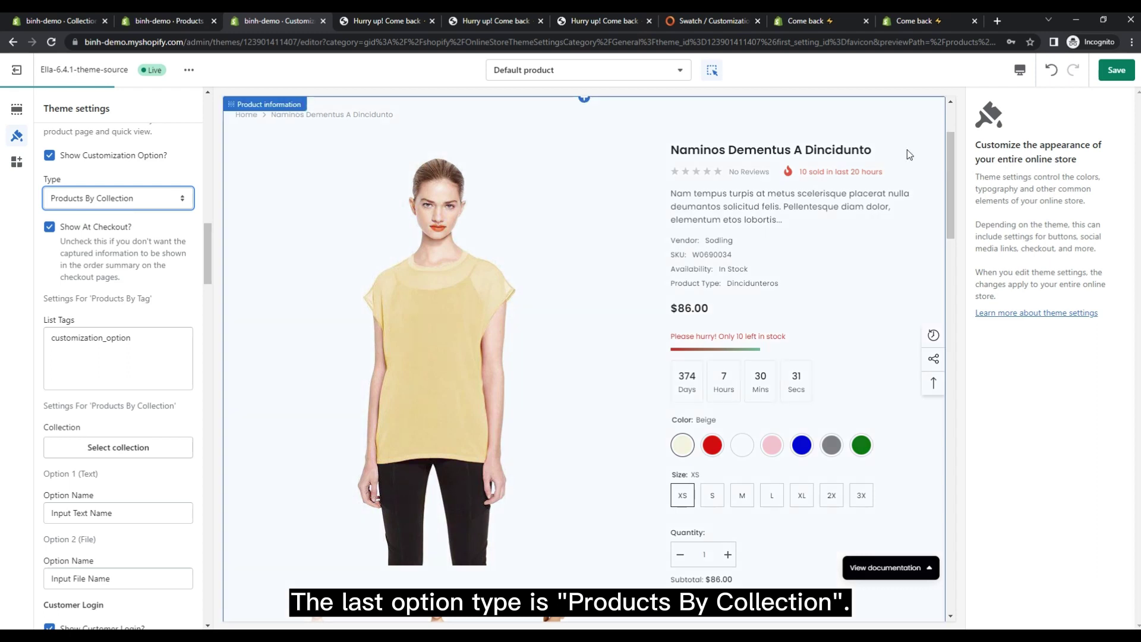
double_click(83, 428)
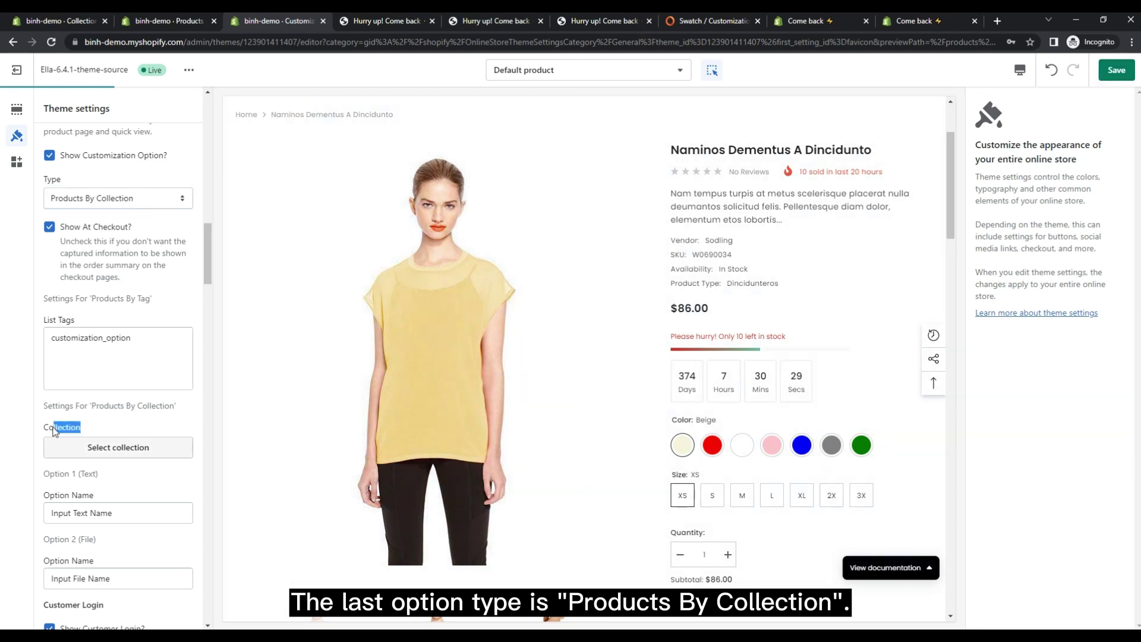
click(1102, 75)
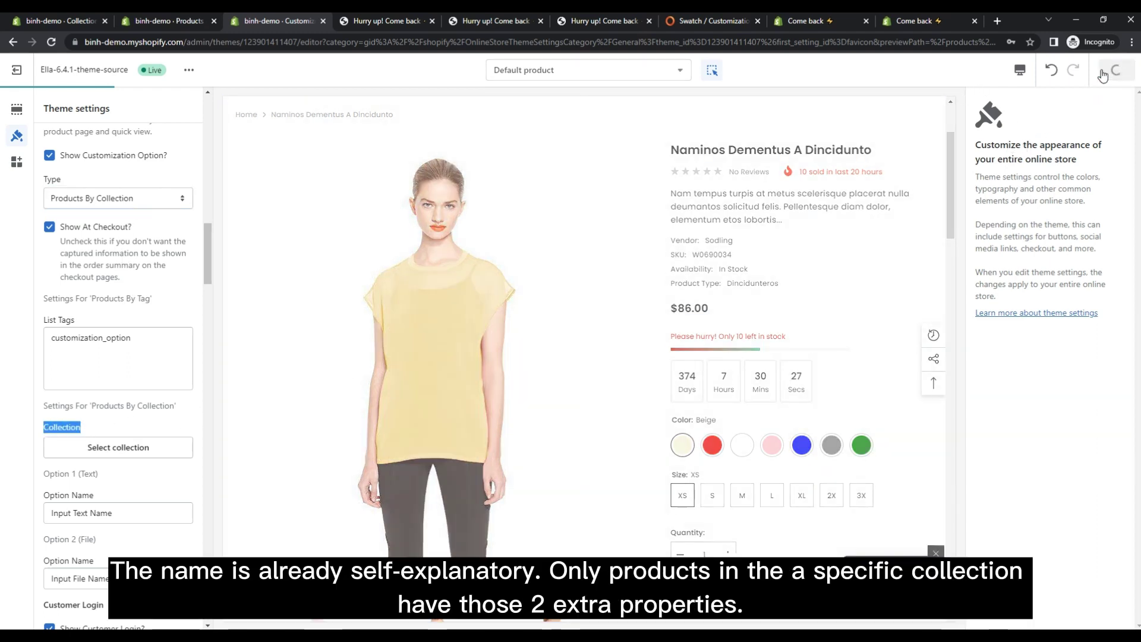
- Create and save a manual collection titled 'Collection Customzation Option' with no products
click(61, 24)
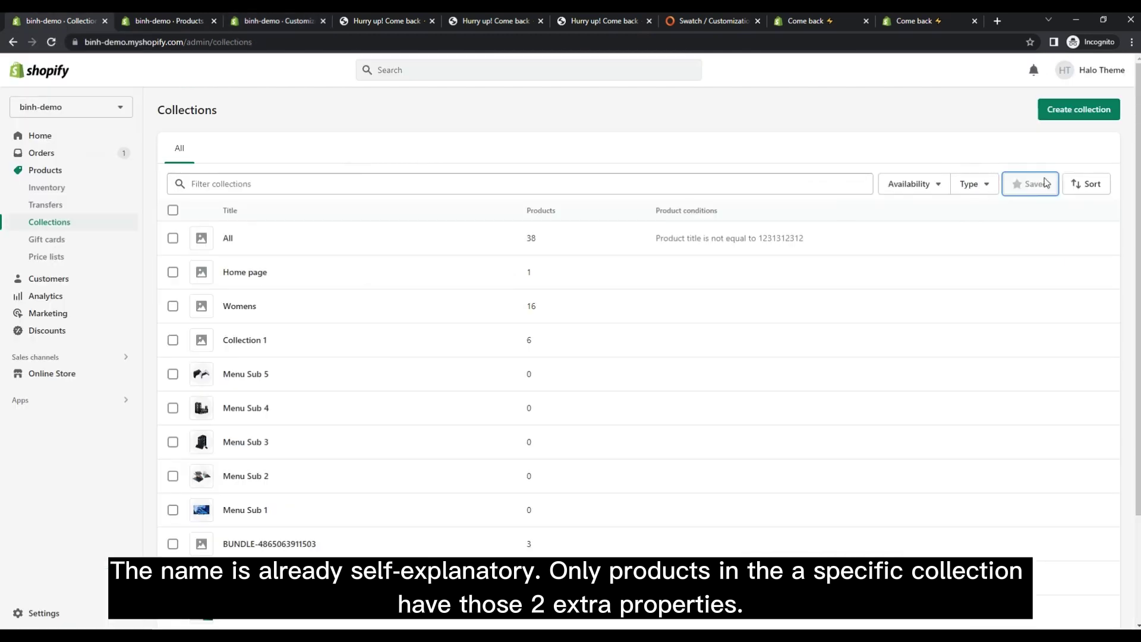
click(1109, 109)
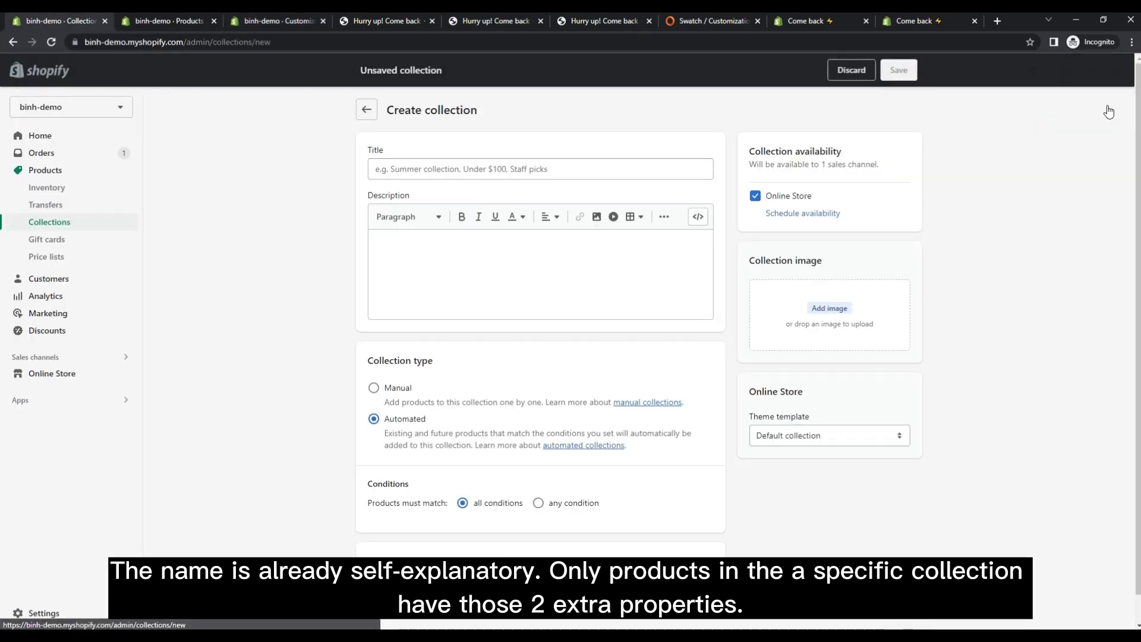
click(413, 167)
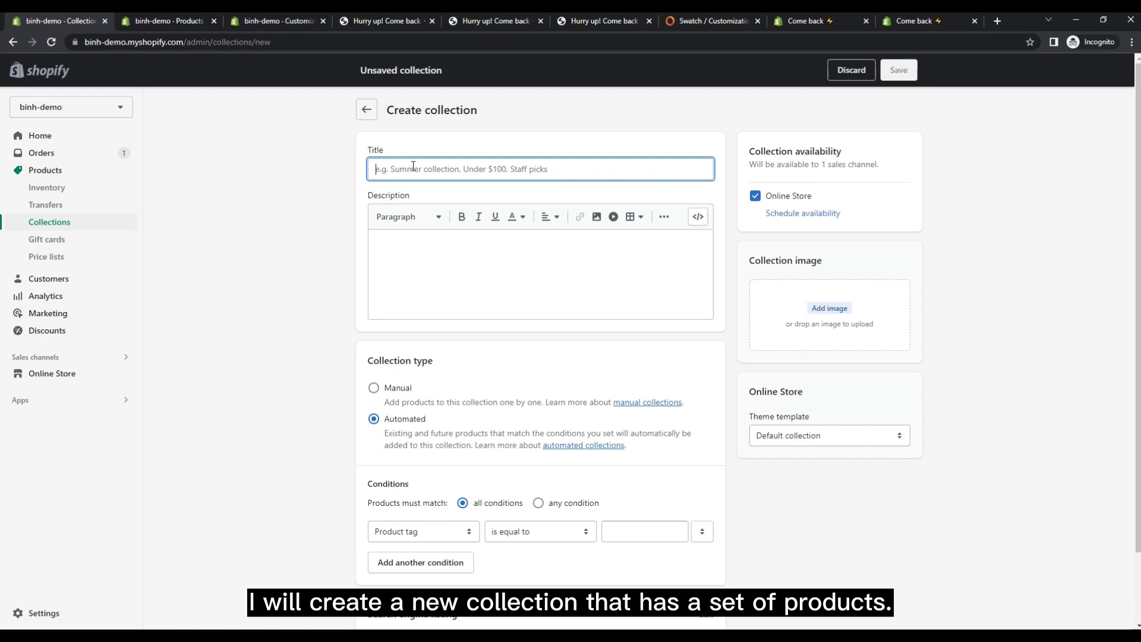
text(Collection Customzation Option)
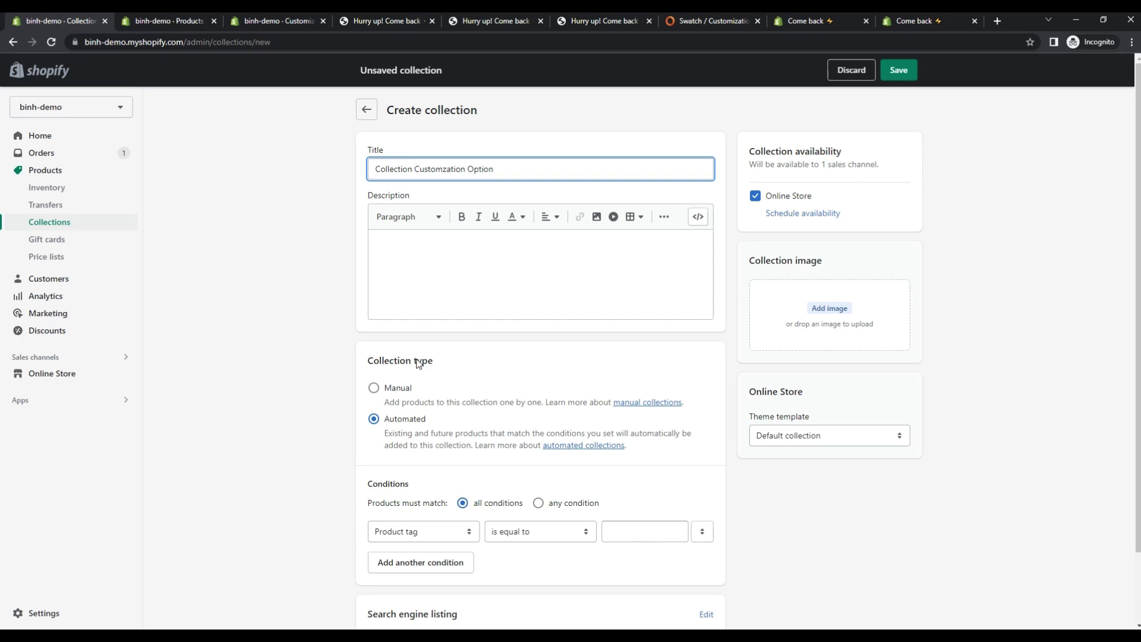
click(392, 388)
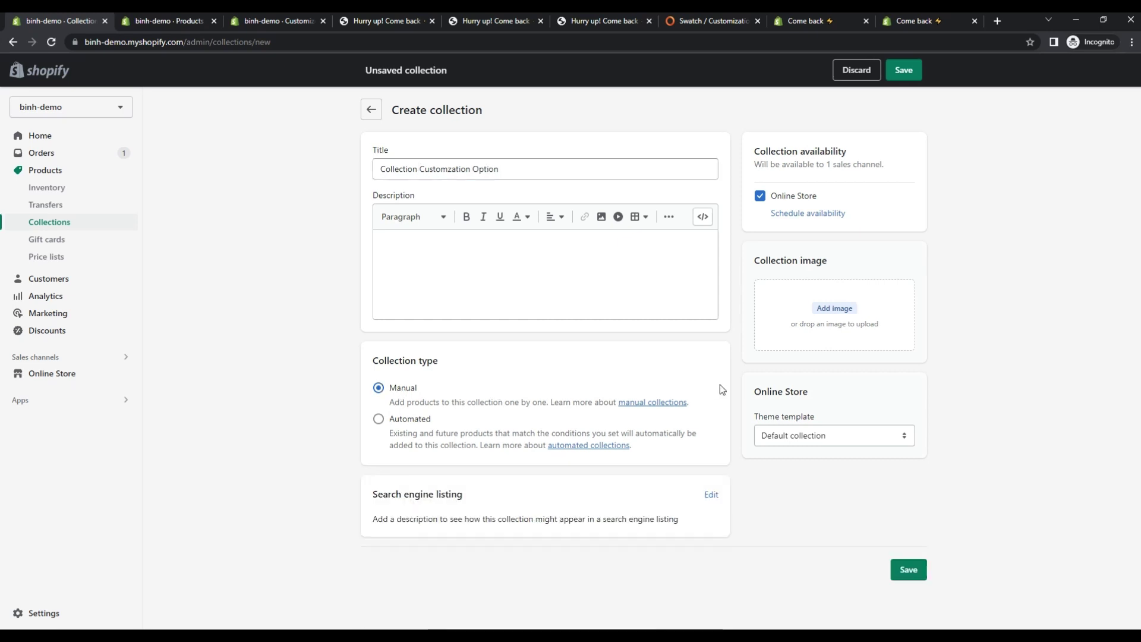
click(908, 569)
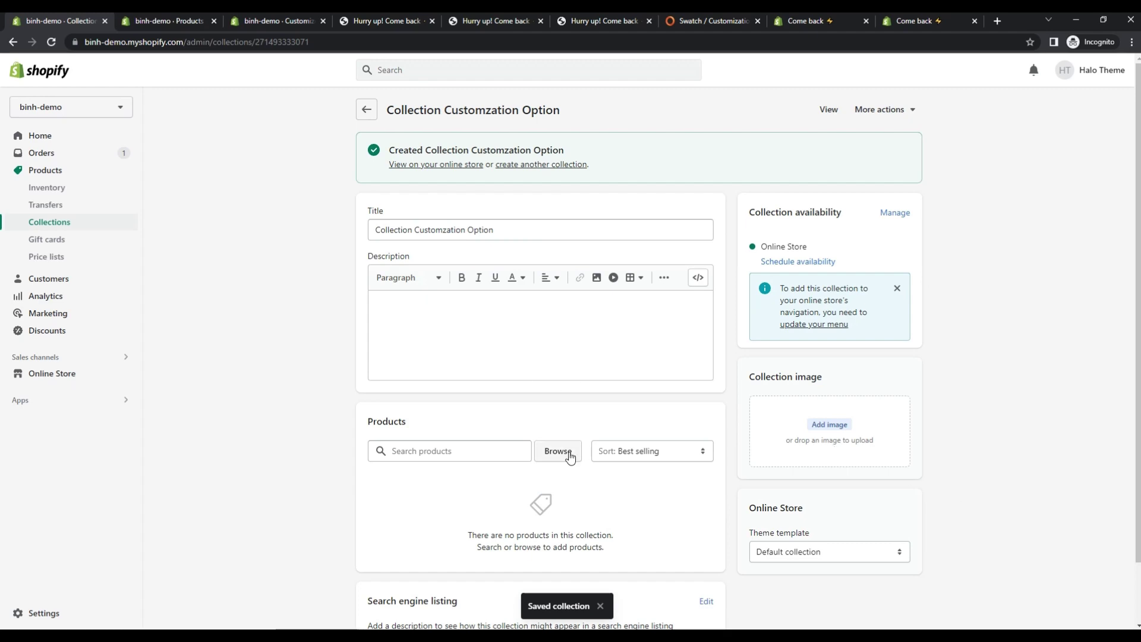
- Copy the product title and add 'Dempus an lortis tempus sapiendos' to the new collection
click(166, 21)
click(523, 168)
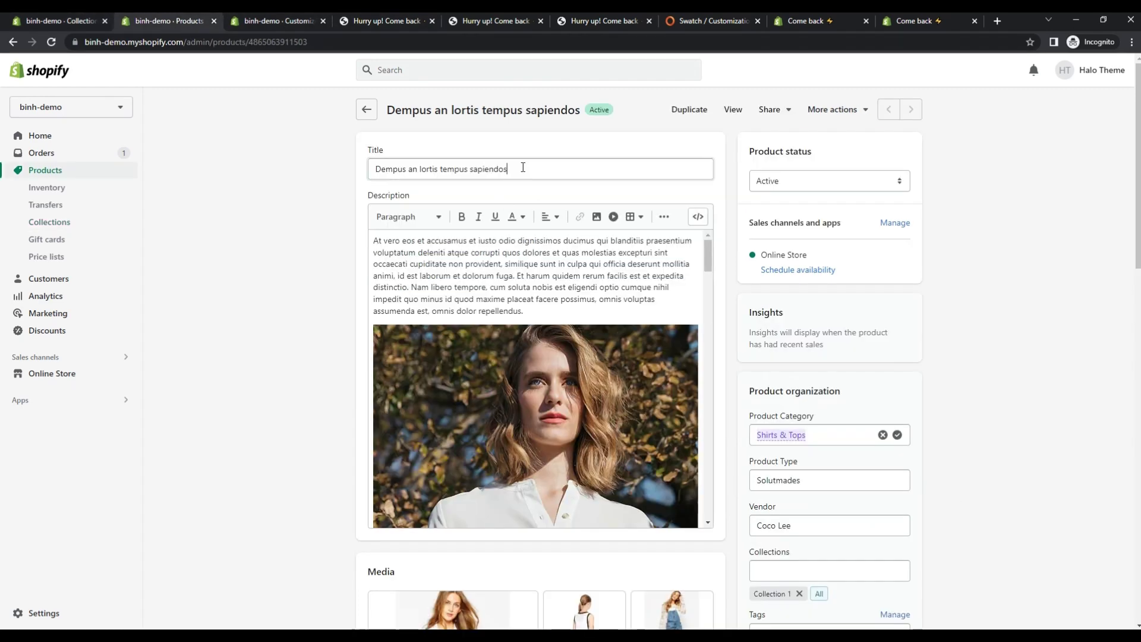
key(ctrl+a)
key(ctrl+c)
key(ctrl+shift+Tab)
click(563, 457)
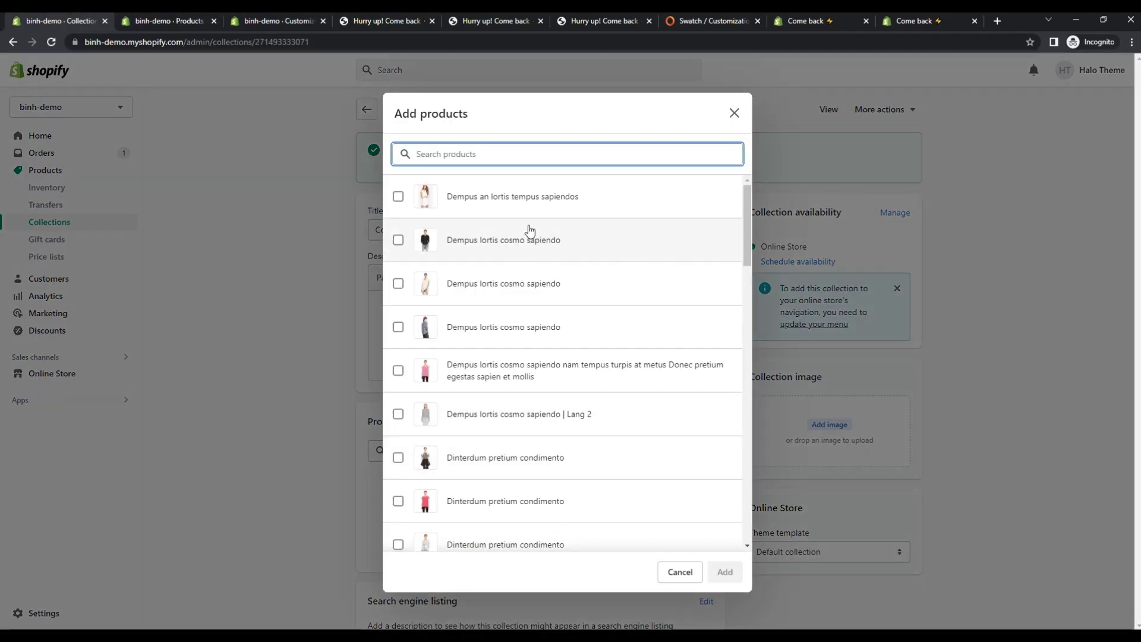
key(ctrl+v)
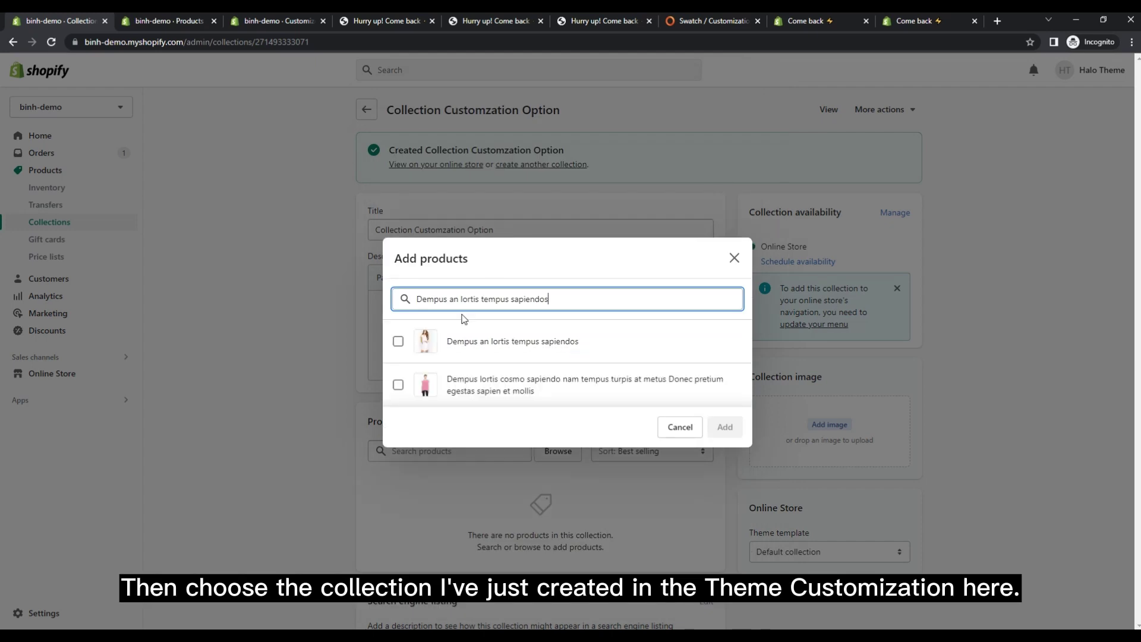
click(398, 341)
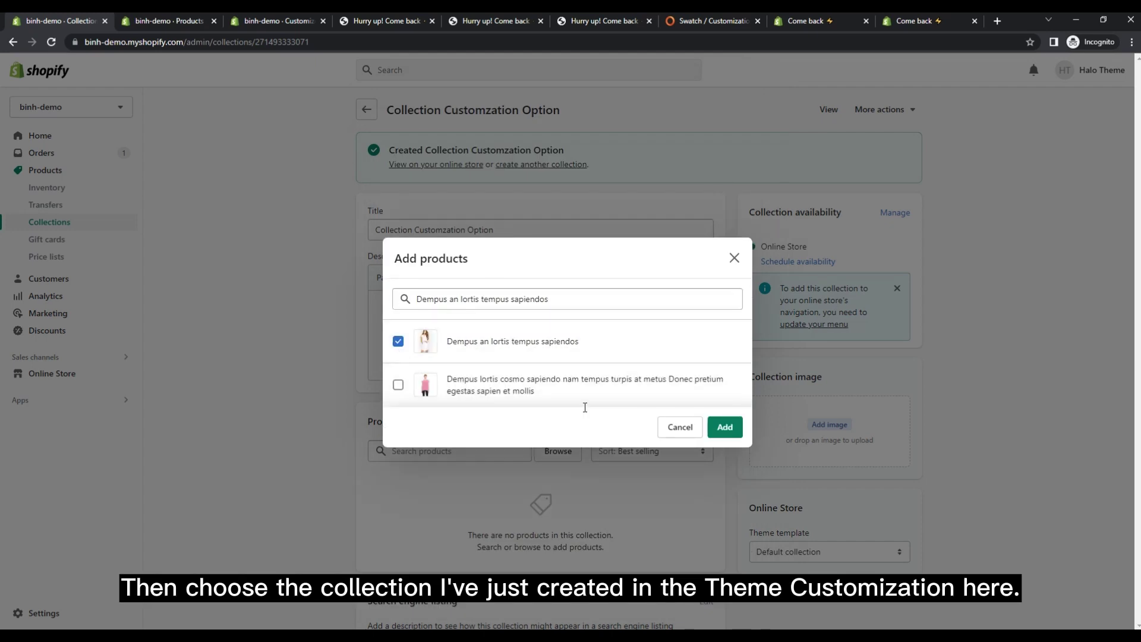
click(724, 427)
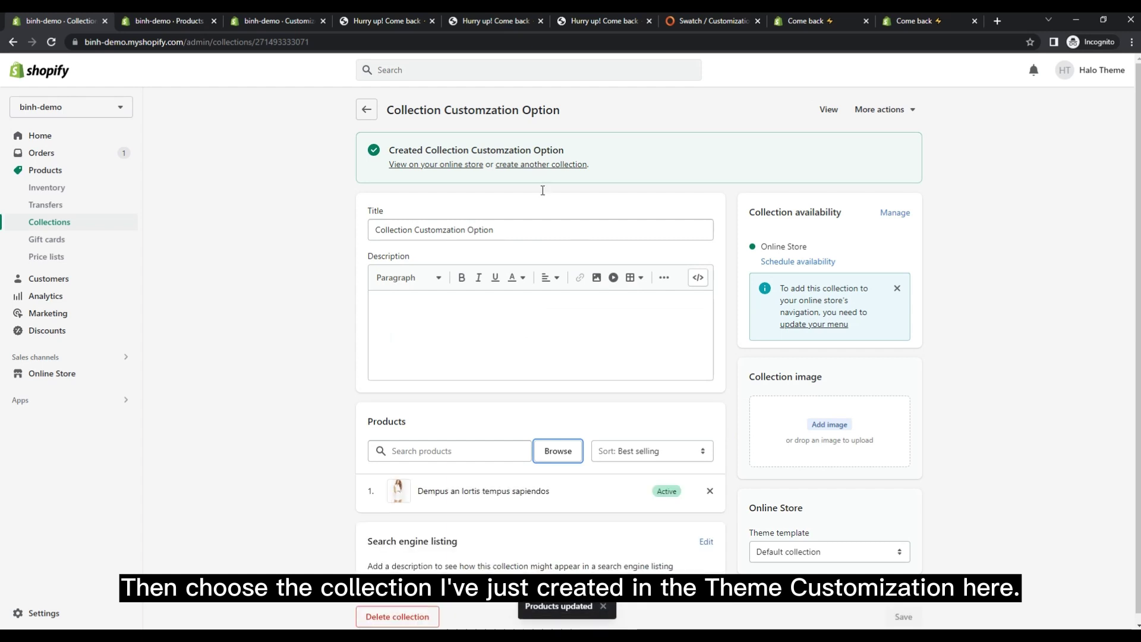
click(260, 18)
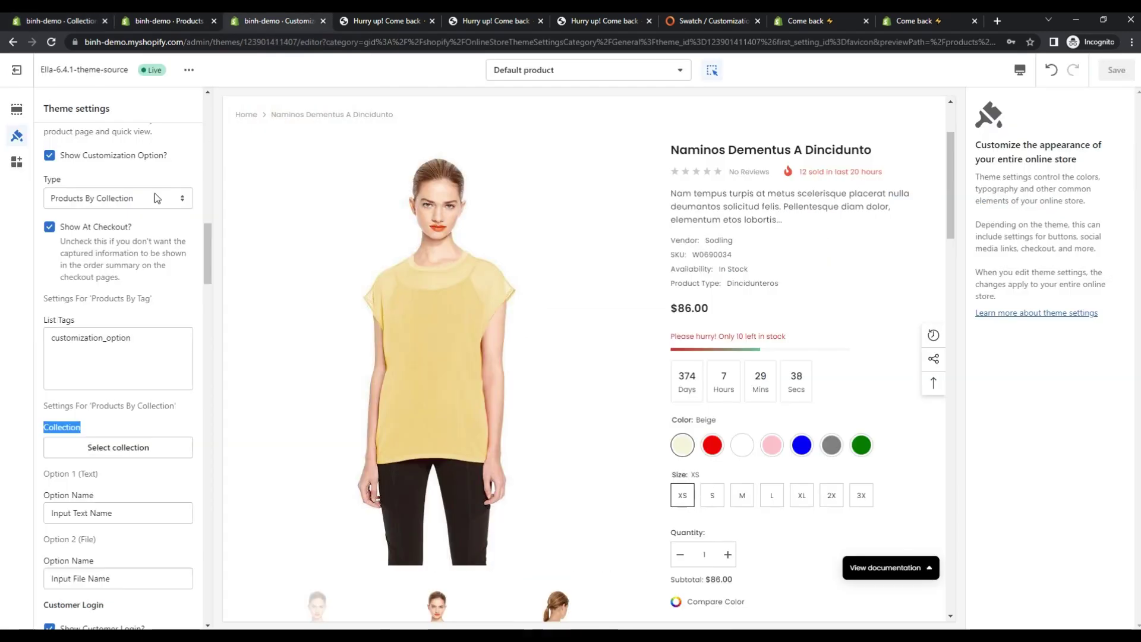
click(146, 352)
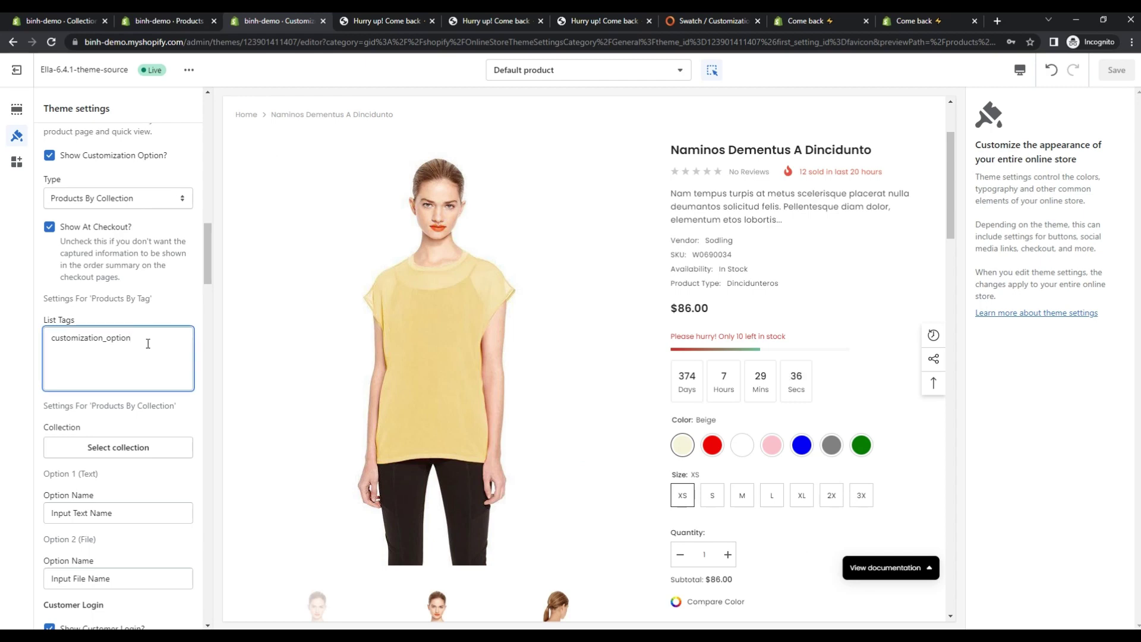
click(386, 22)
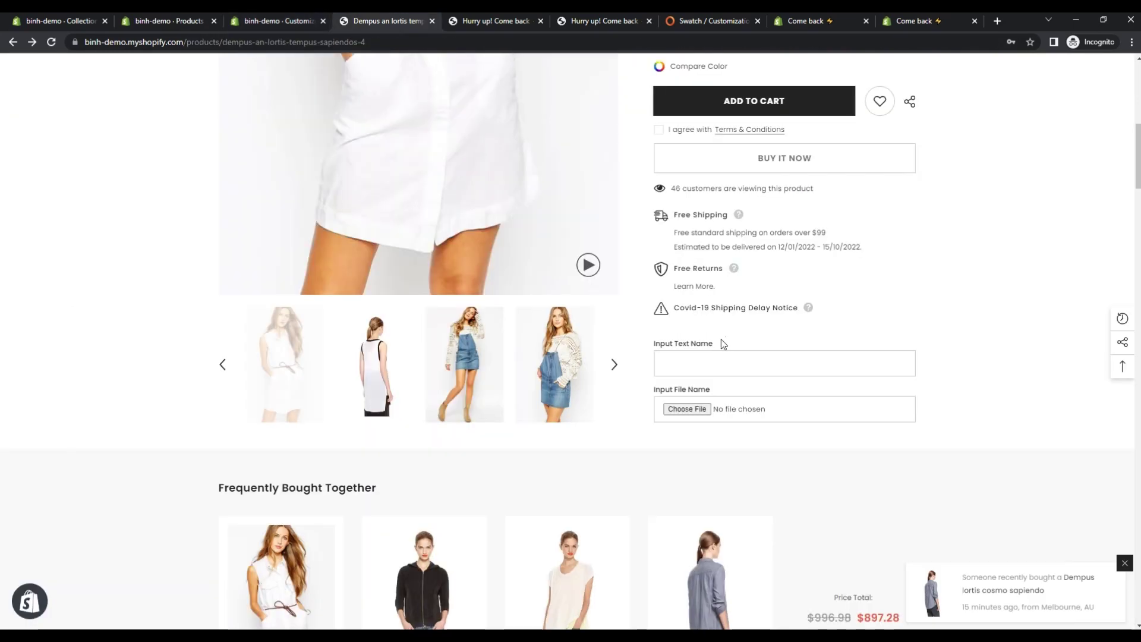
key(ctrl+r)
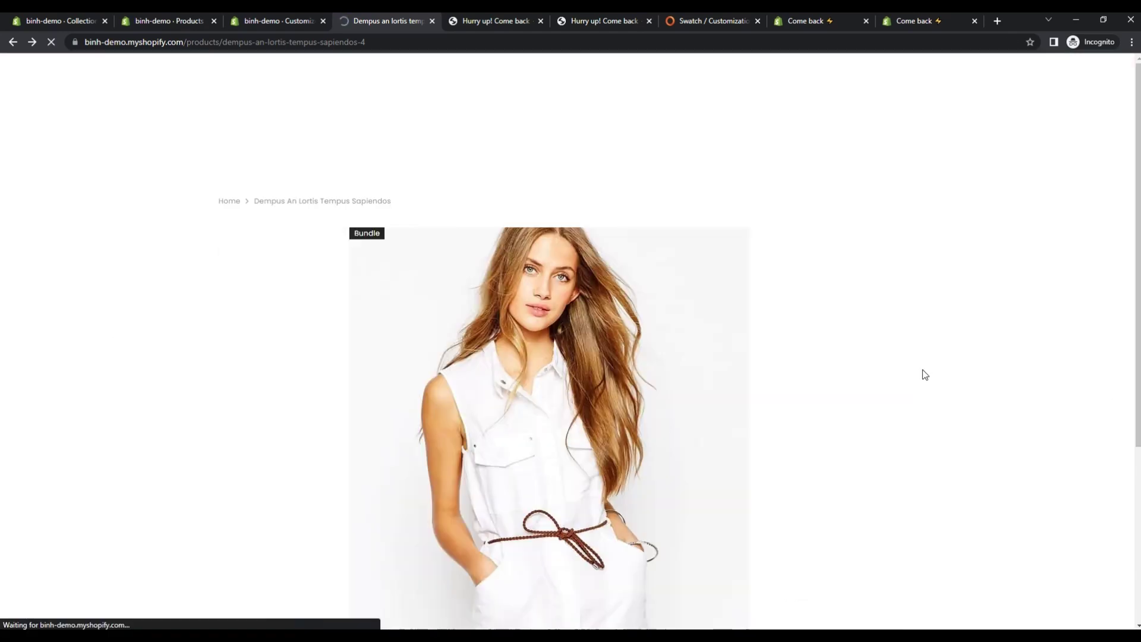
scroll(924, 408, down, 3)
scroll(923, 409, down, 3)
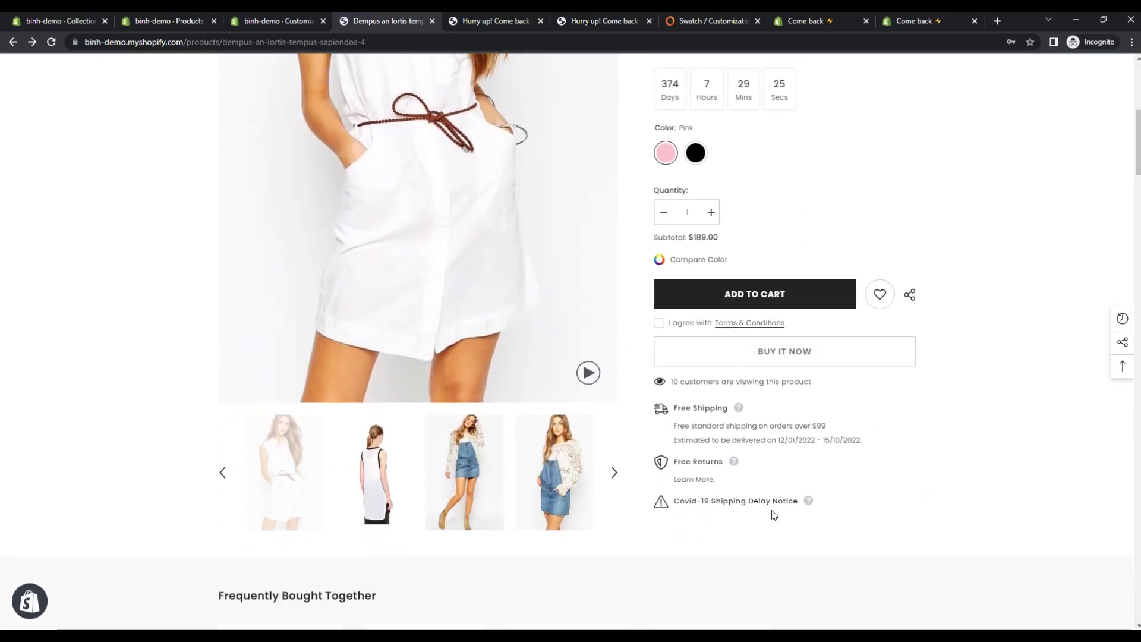
click(250, 18)
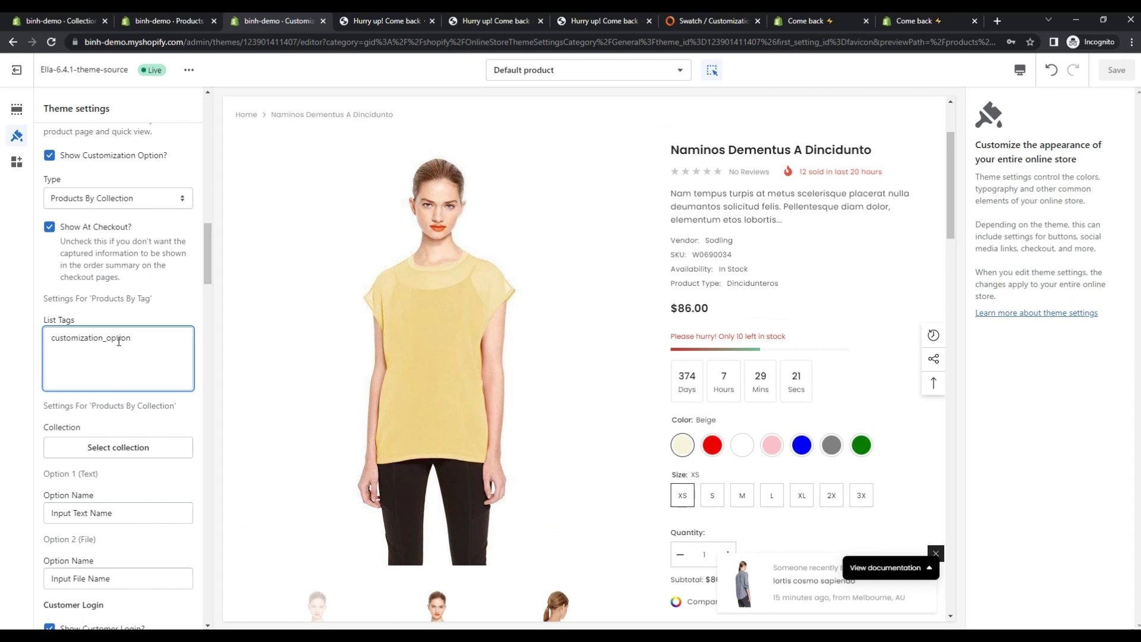
double_click(80, 426)
- Set the option's collection to 'Collection Customzation Option', save, and view the Dempus storefront page
click(129, 448)
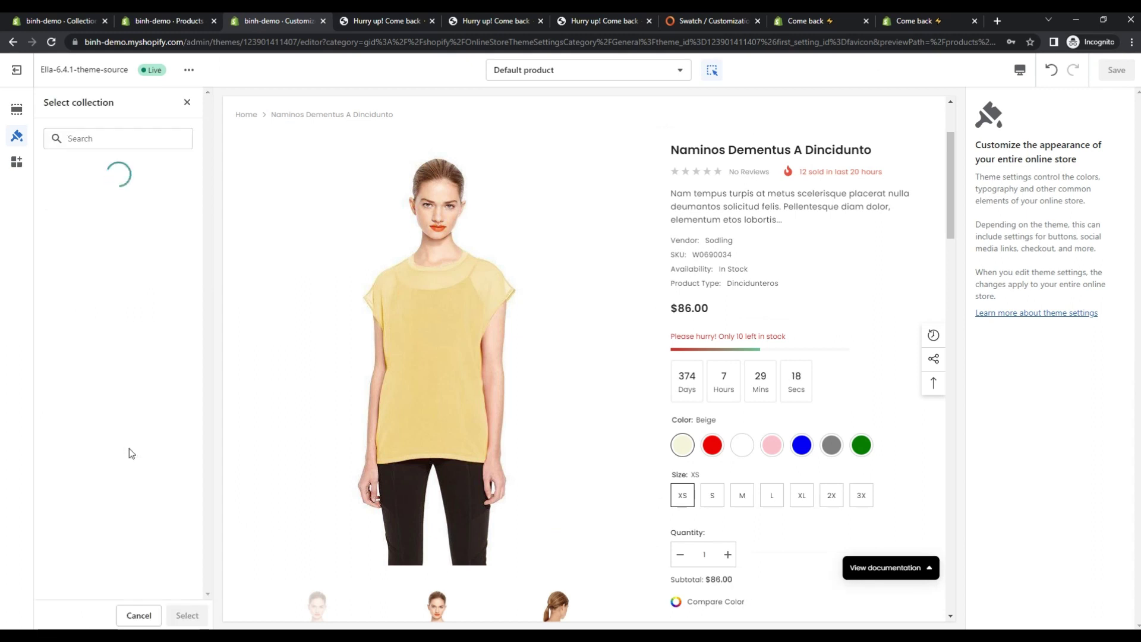
click(143, 428)
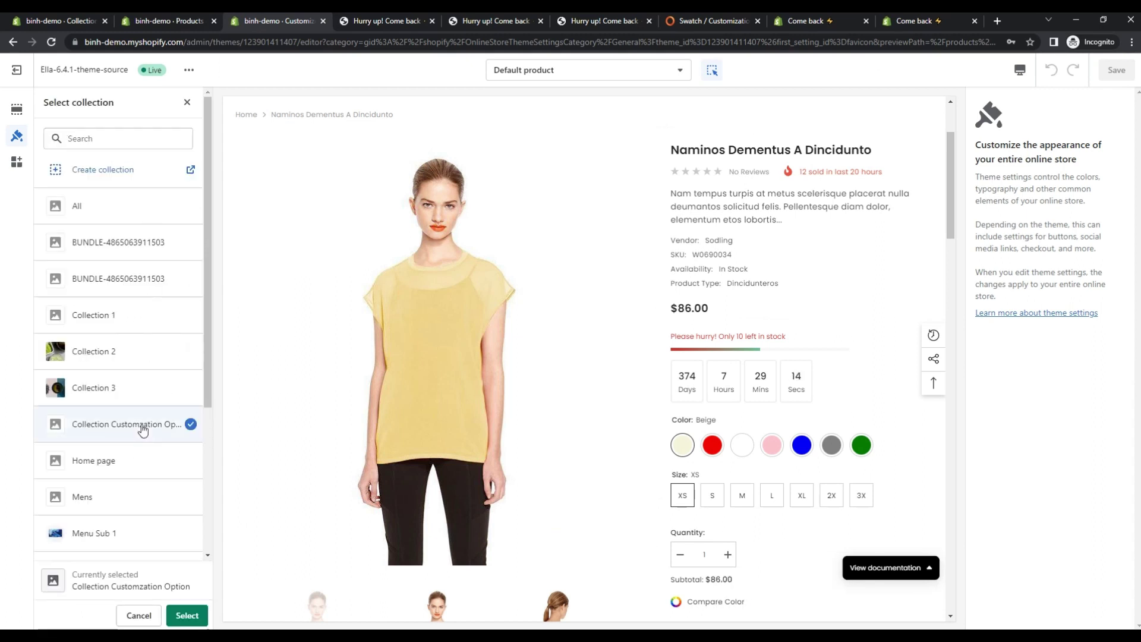
click(186, 615)
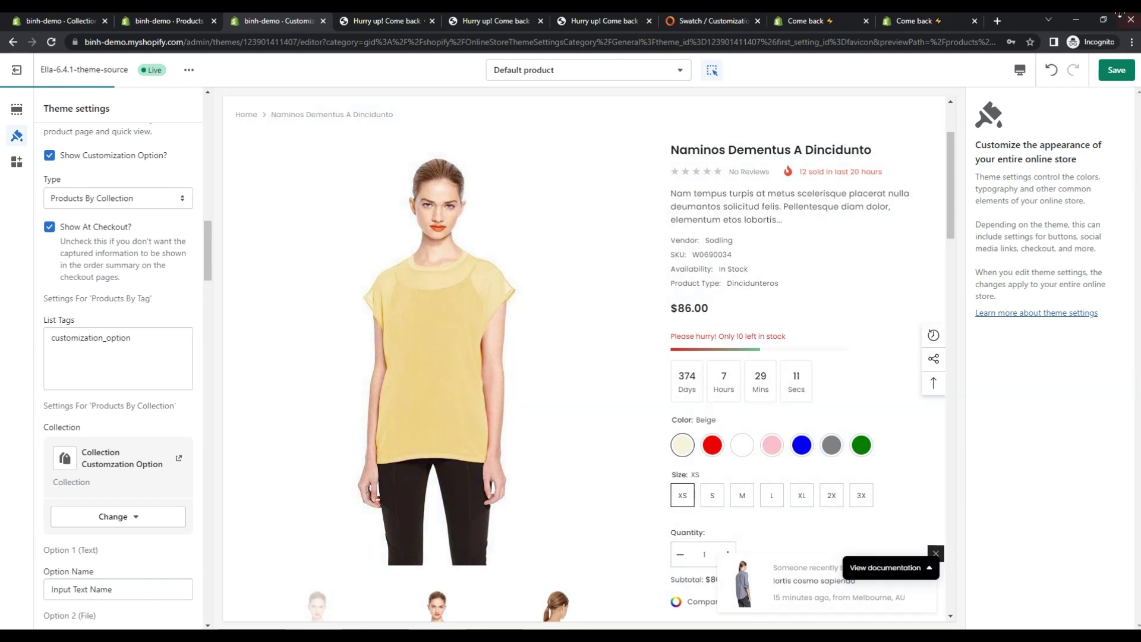
click(1124, 76)
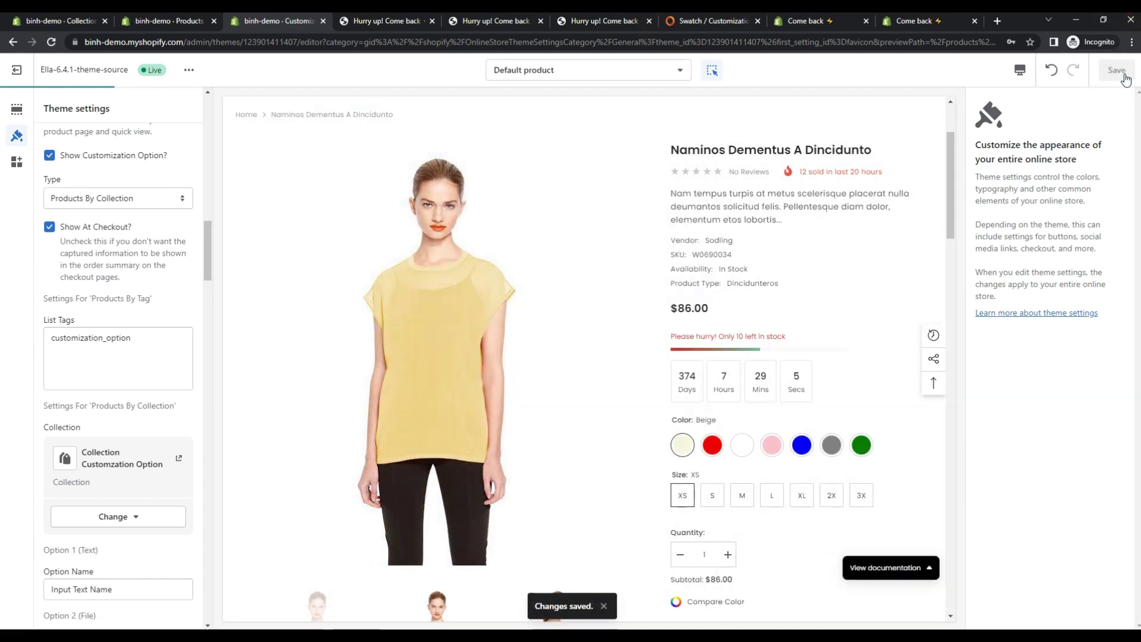
click(398, 20)
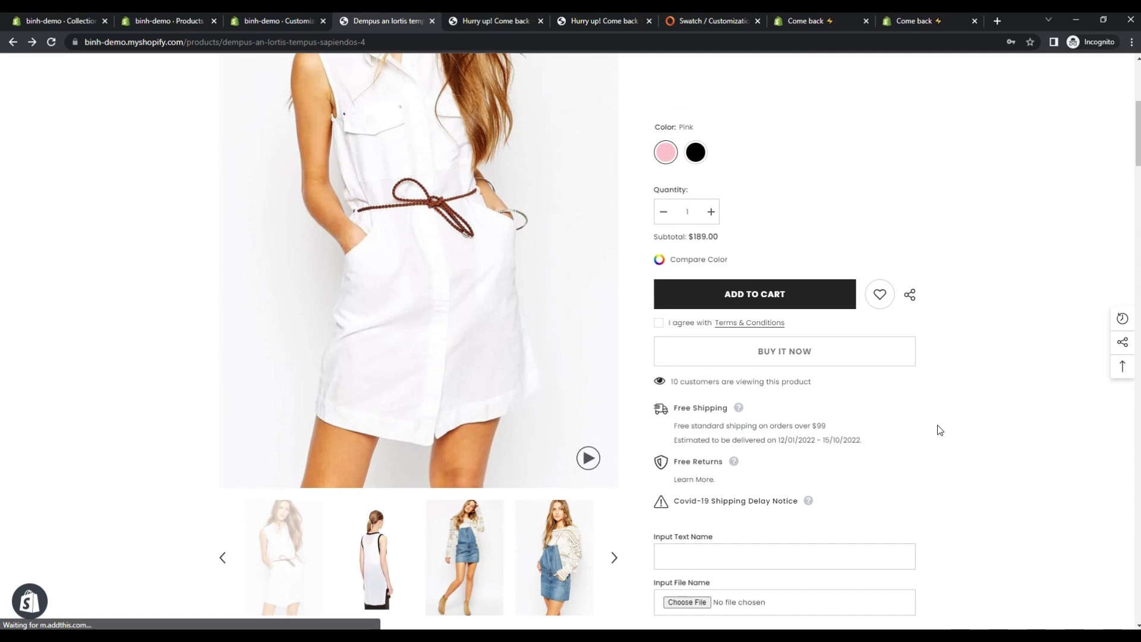
- Cycle through the other storefront product pages, dismissing the Before you leave popups
key(ctrl+shift+Tab)
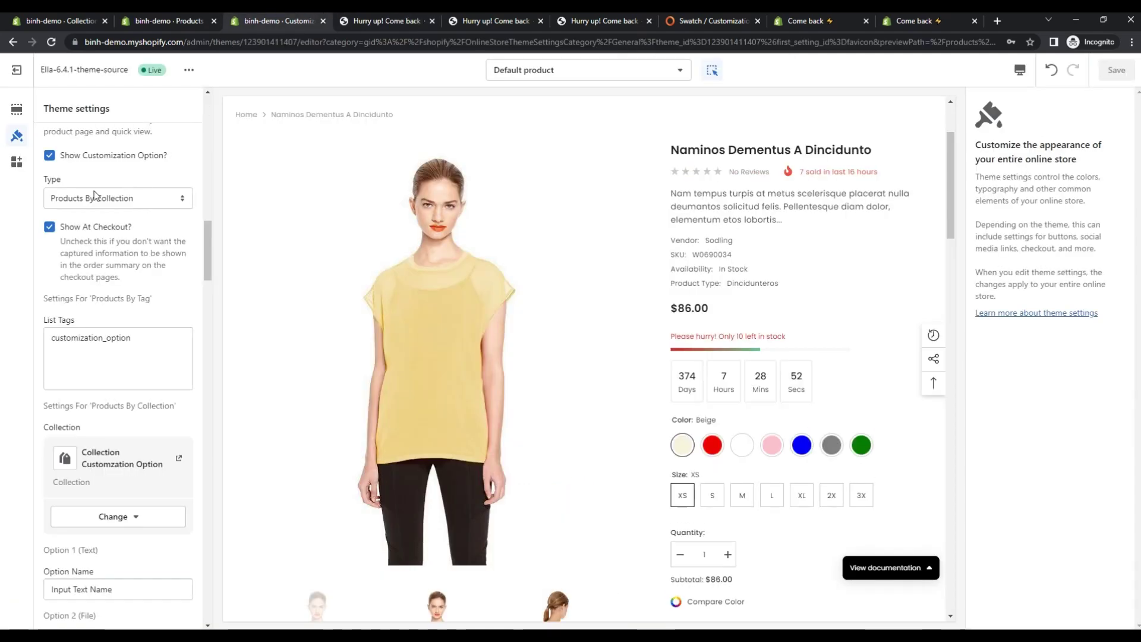
click(395, 22)
click(500, 20)
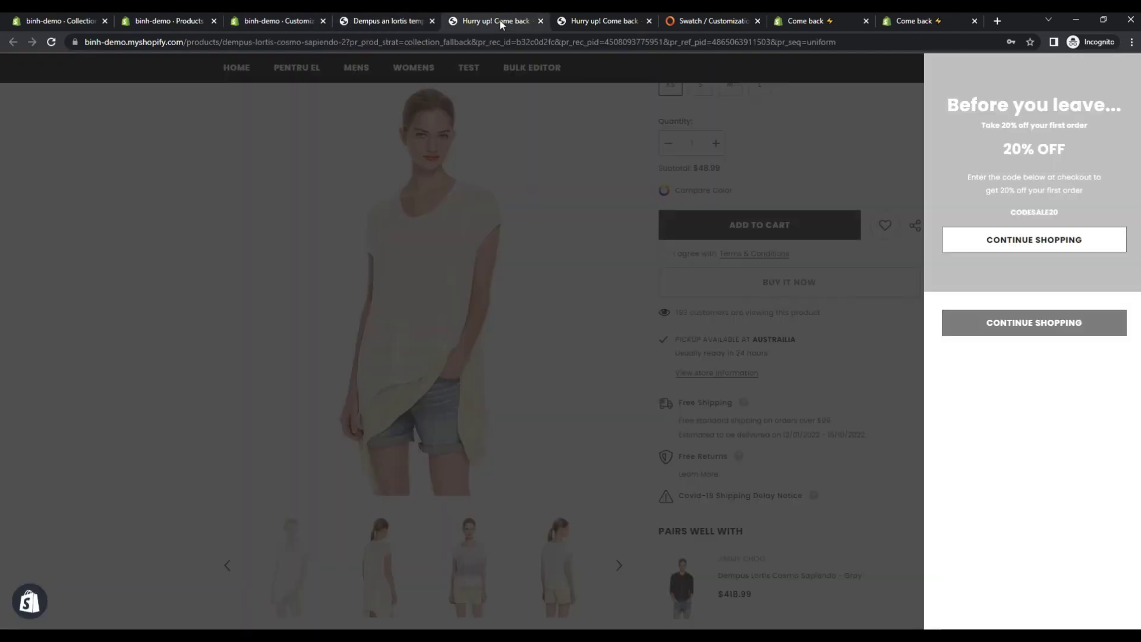
click(820, 301)
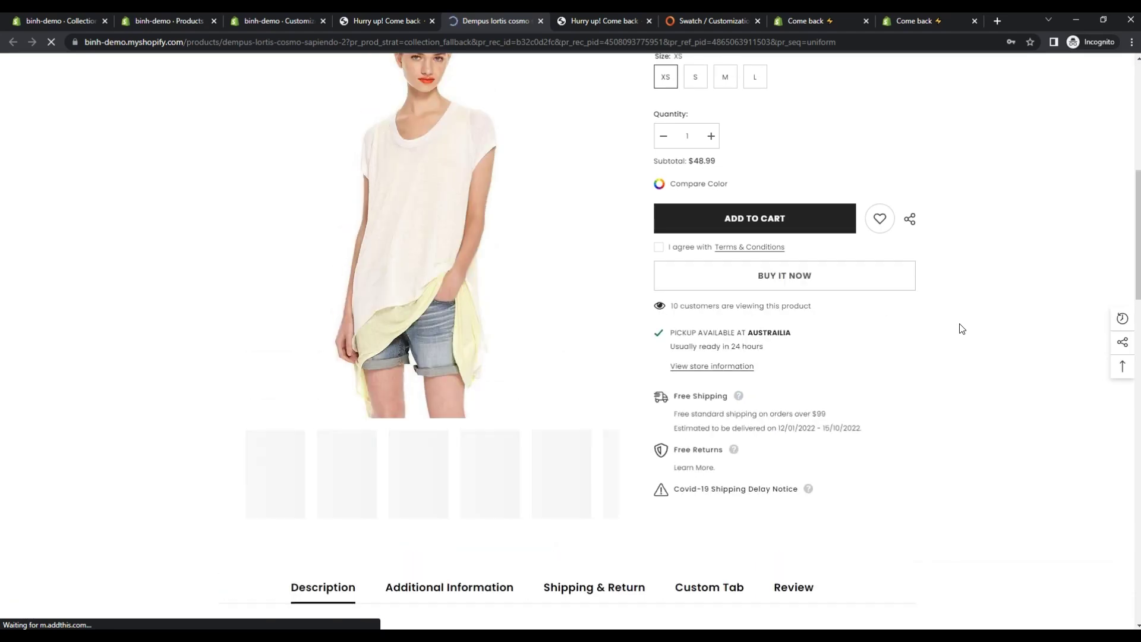
key(ctrl+Tab)
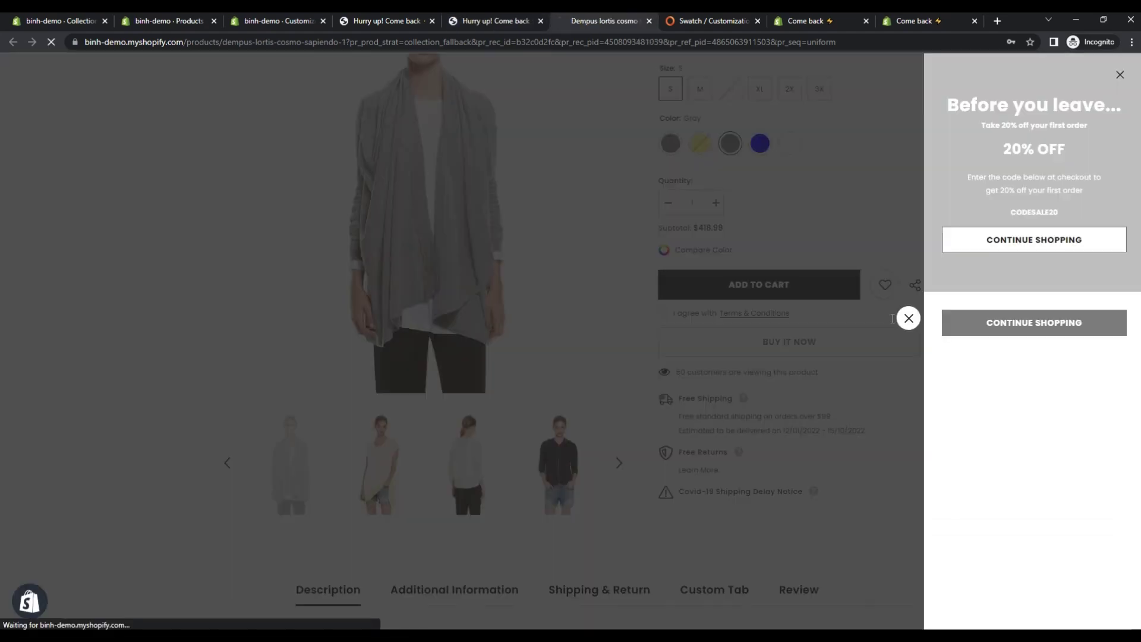
click(848, 319)
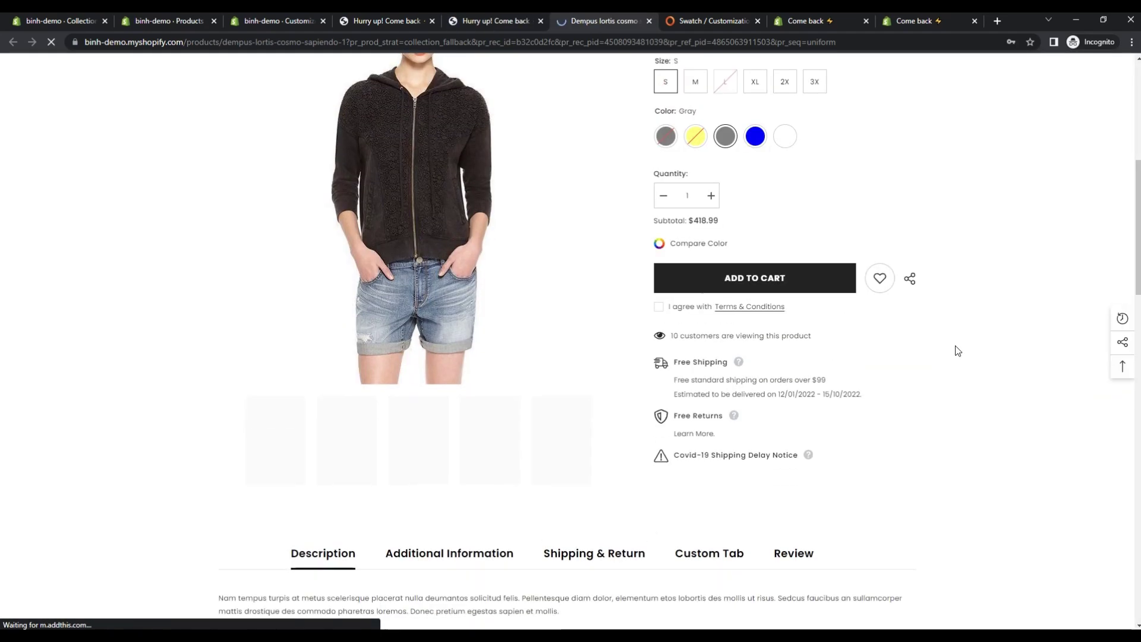
- Compare the Lortis Cosmo Sapiendo page with the Dempus An Lortis Tempus Sapiendos input fields
click(504, 24)
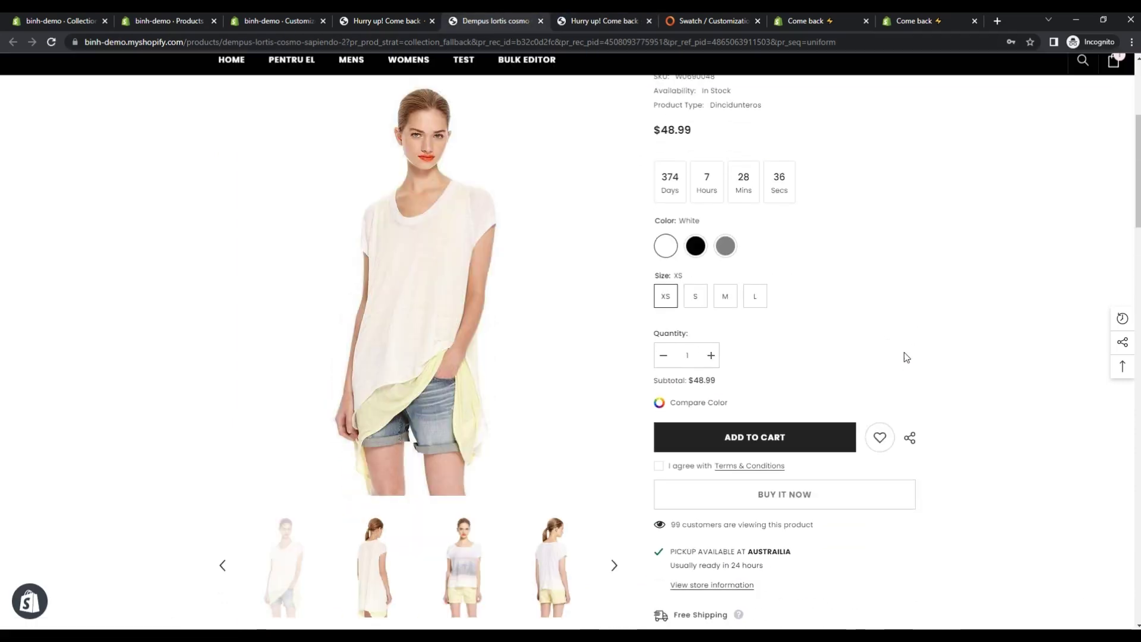
click(389, 24)
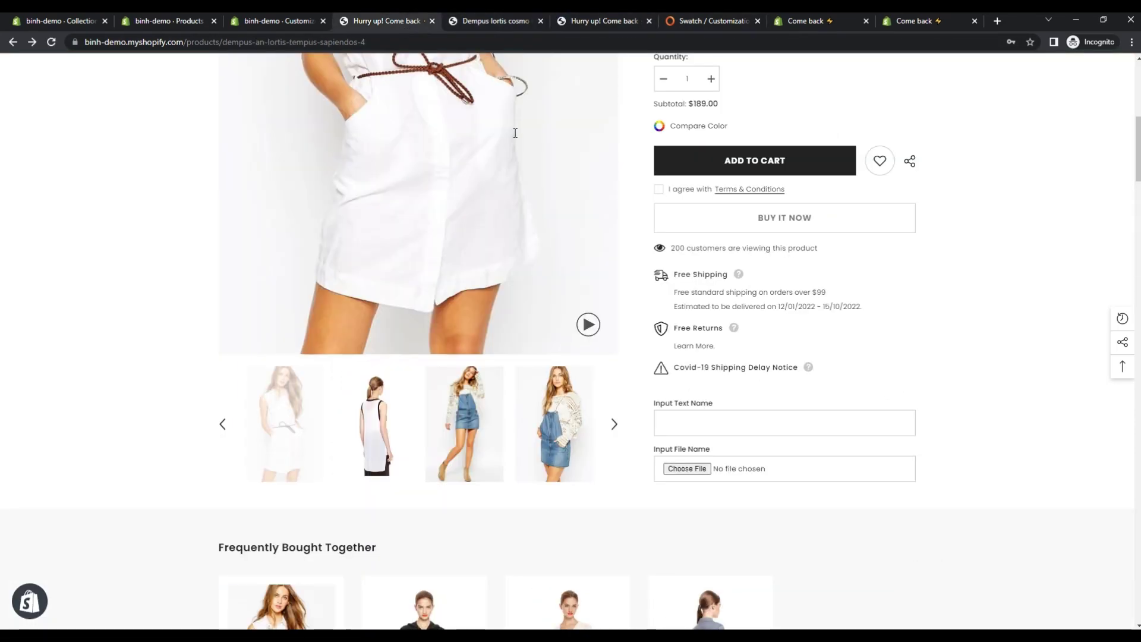
scroll(783, 394, up, 9)
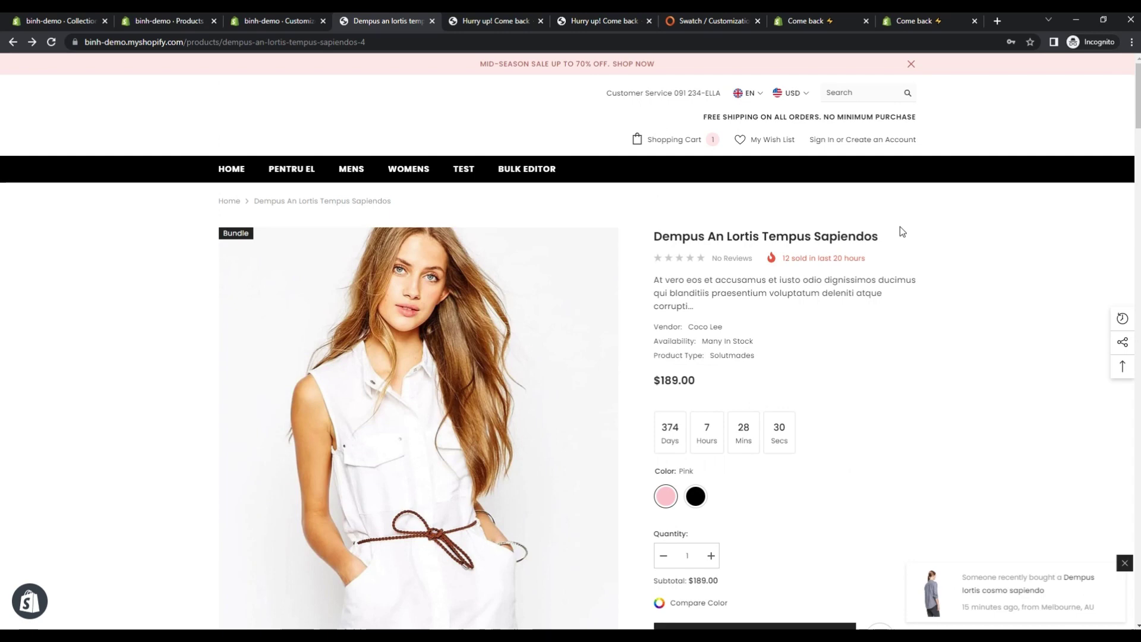
drag(899, 232, 655, 237)
click(974, 251)
scroll(957, 330, down, 1)
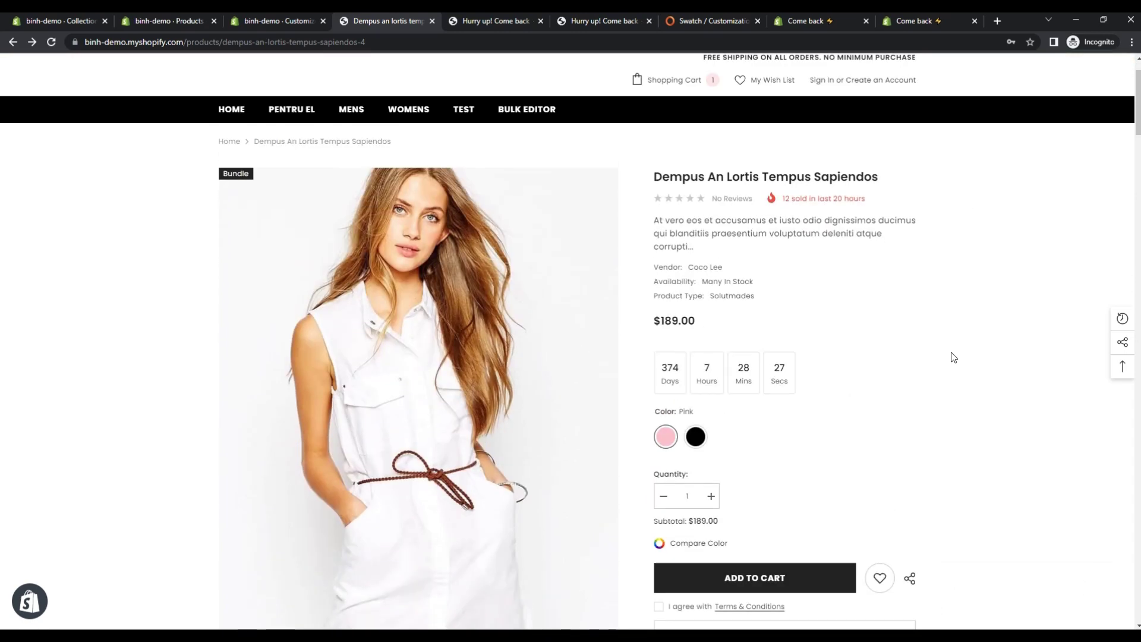
- Open the Ella documentation page on Swatch / Customization Option settings
click(709, 20)
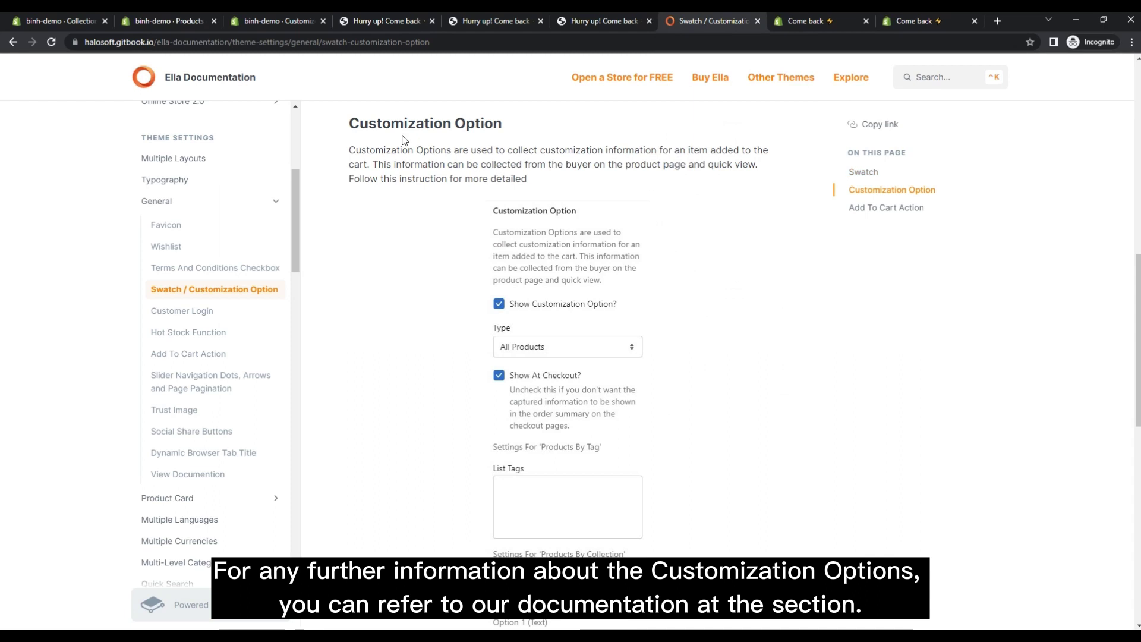